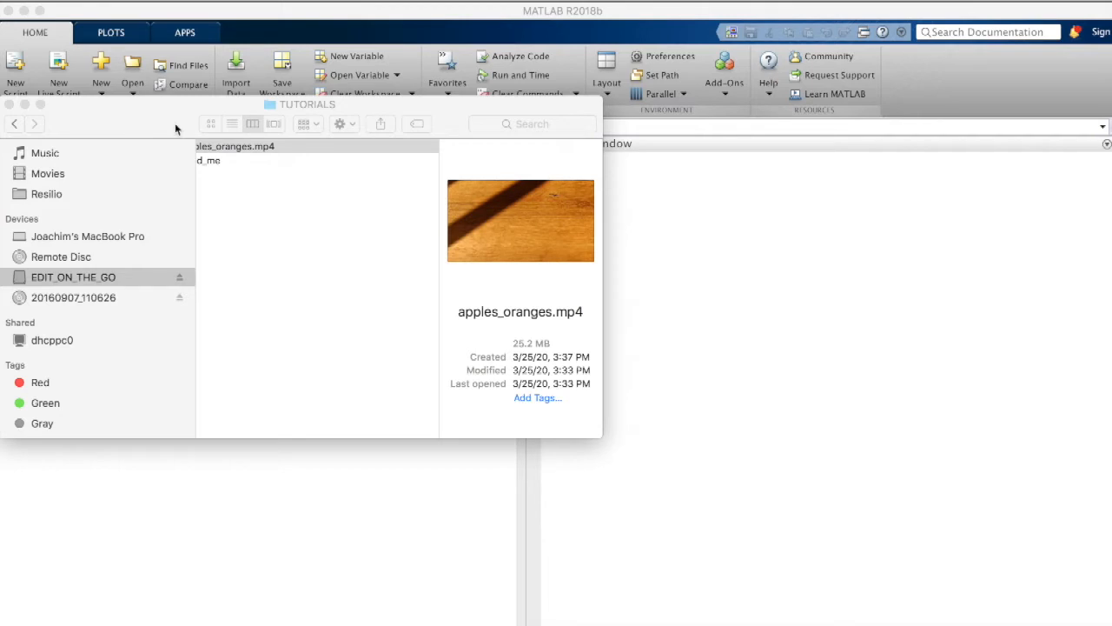
Step: Preview the apples_oranges.mp4 video in the TUTORIALS folder and close the preview
scroll(268, 199, left, 5)
scroll(313, 162, right, 3)
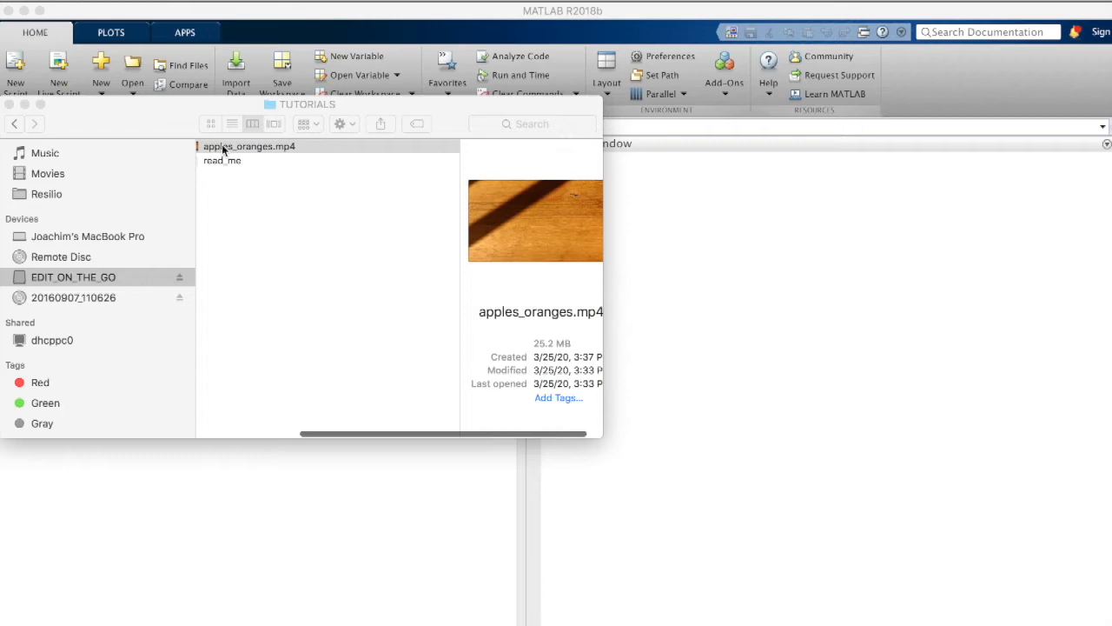
key(space)
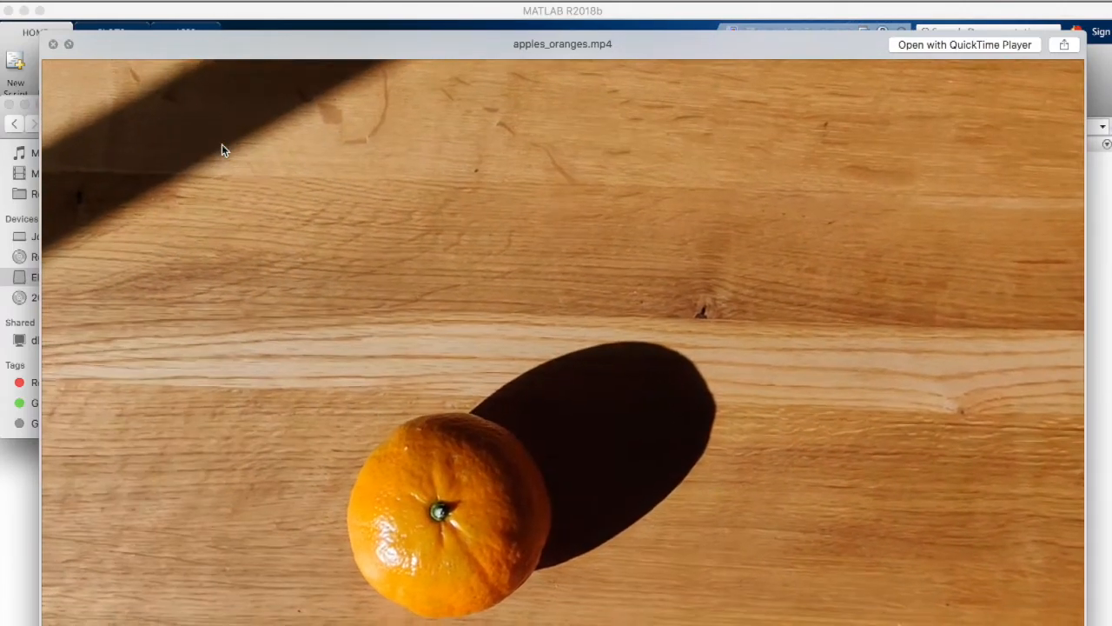
key(space)
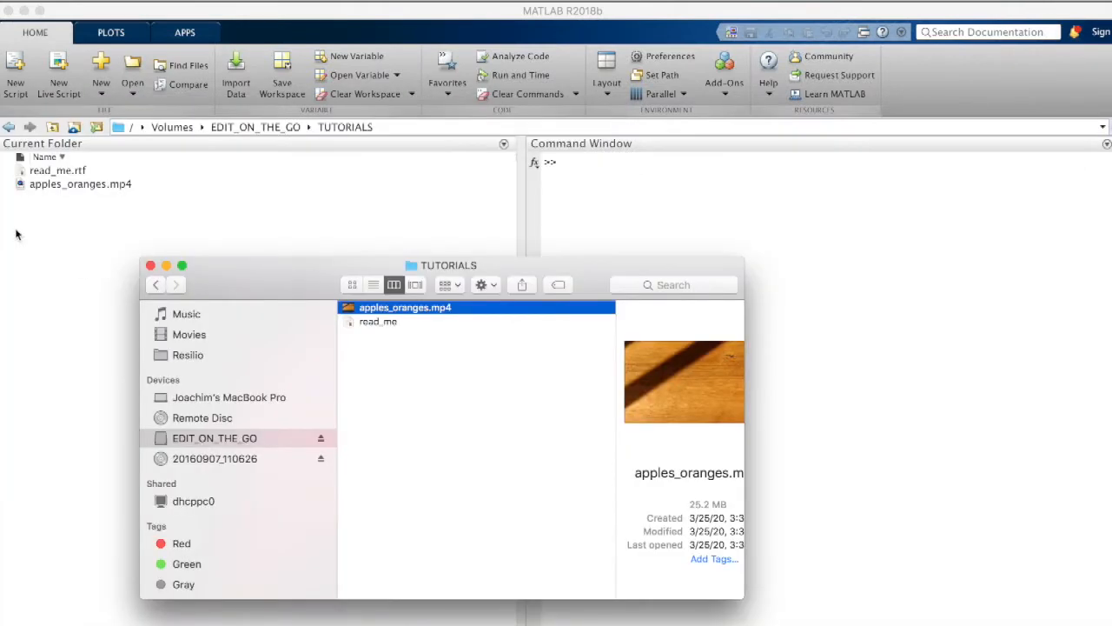
Step: Switch to MATLAB and open the Video Labeler app
click(15, 232)
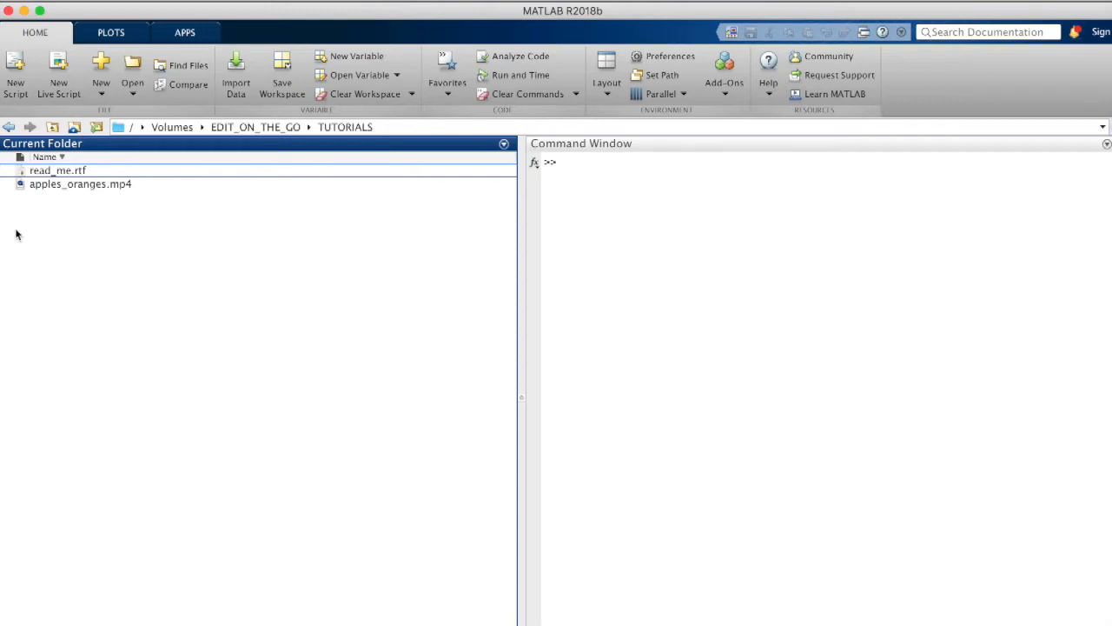
click(65, 184)
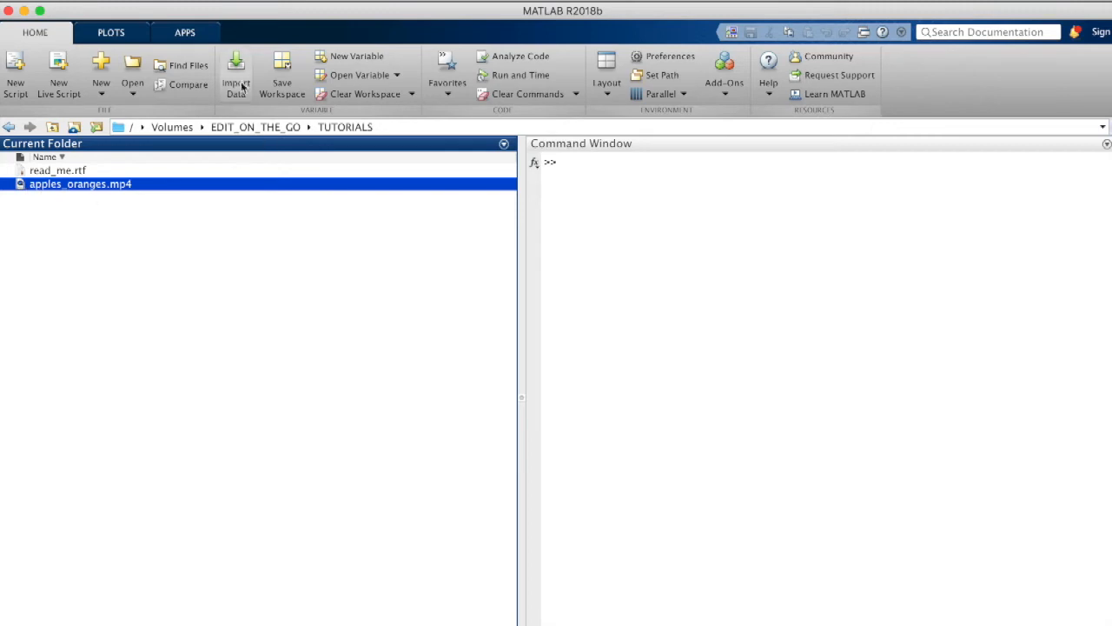
click(186, 35)
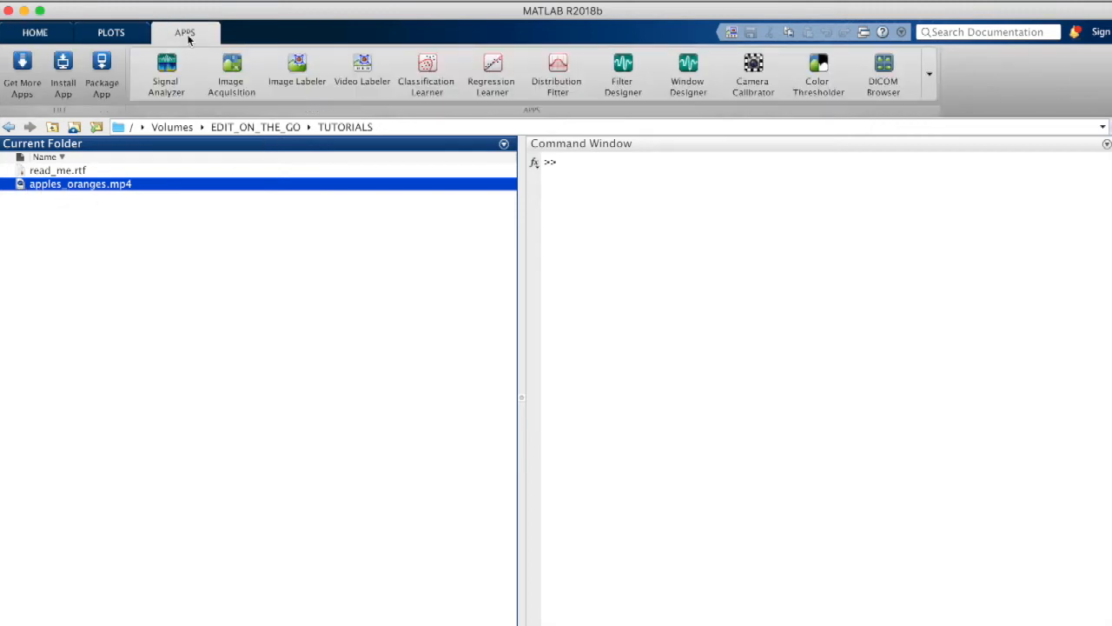
click(365, 71)
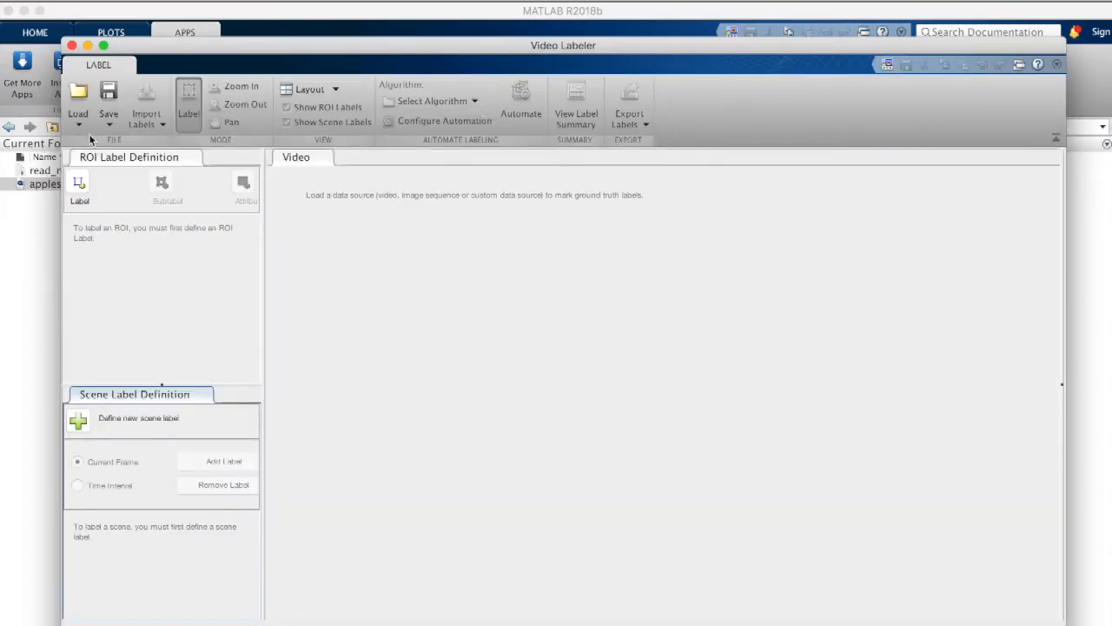
Step: Load the video apples_oranges.mp4 from the TUTORIALS folder into the labeling session
click(78, 108)
click(100, 162)
click(424, 159)
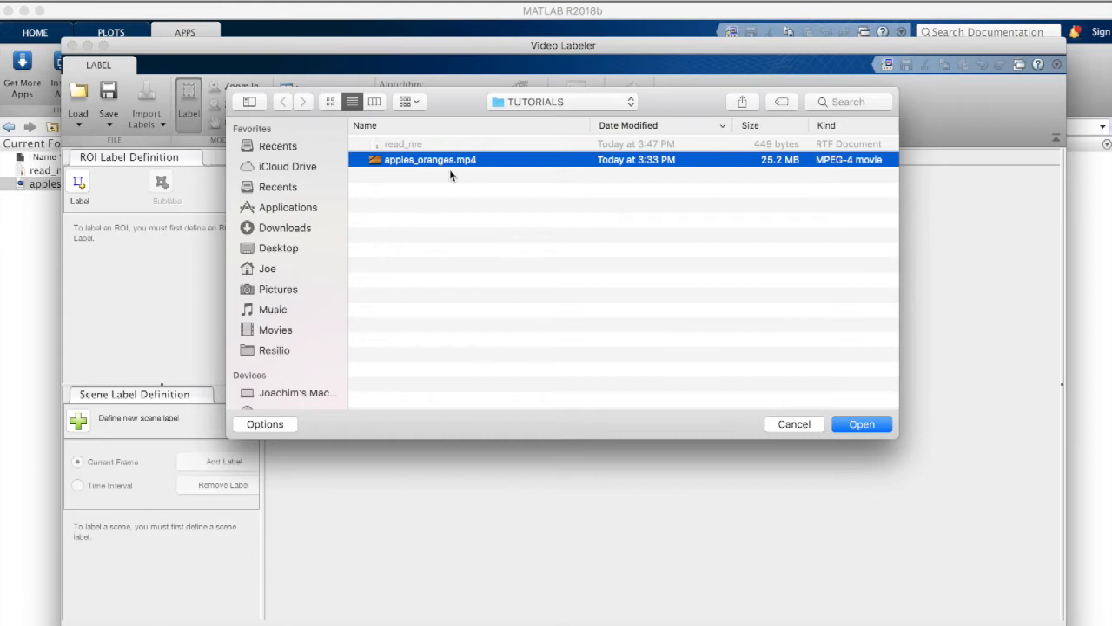
key(Return)
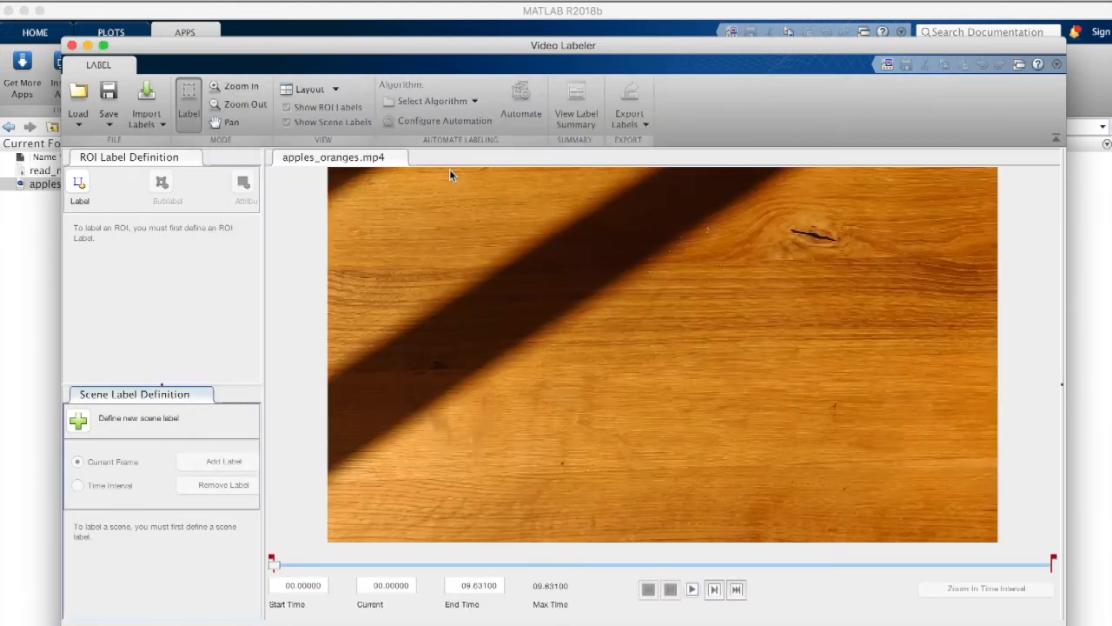
Step: Scrub and play through the first seconds of the video to examine the fruit, ending back near 1.3 s
drag(272, 564, 404, 565)
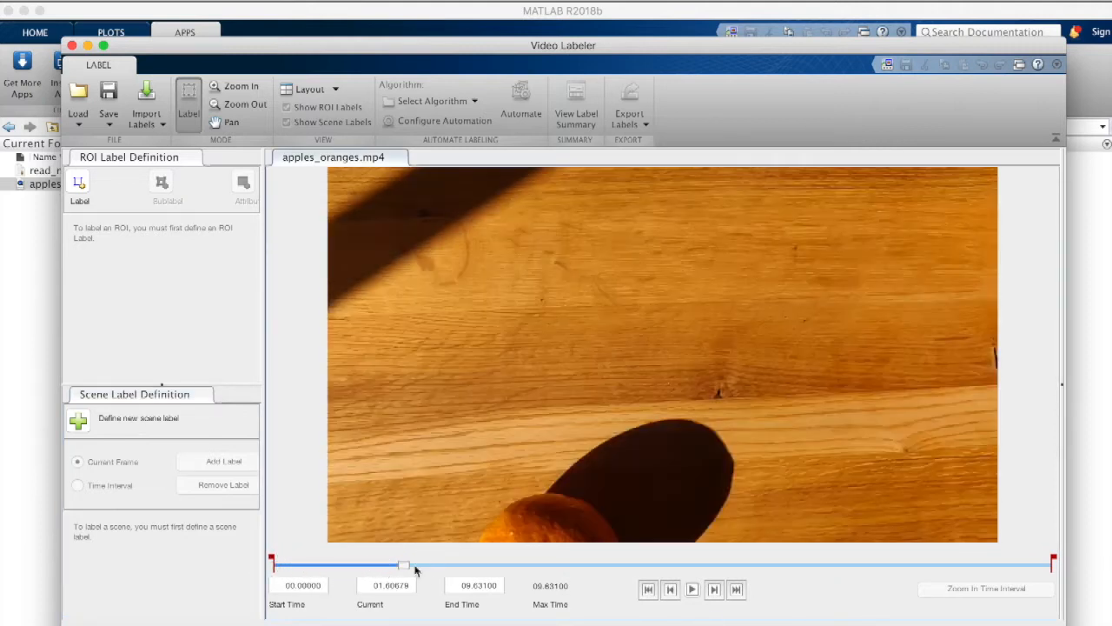
click(693, 589)
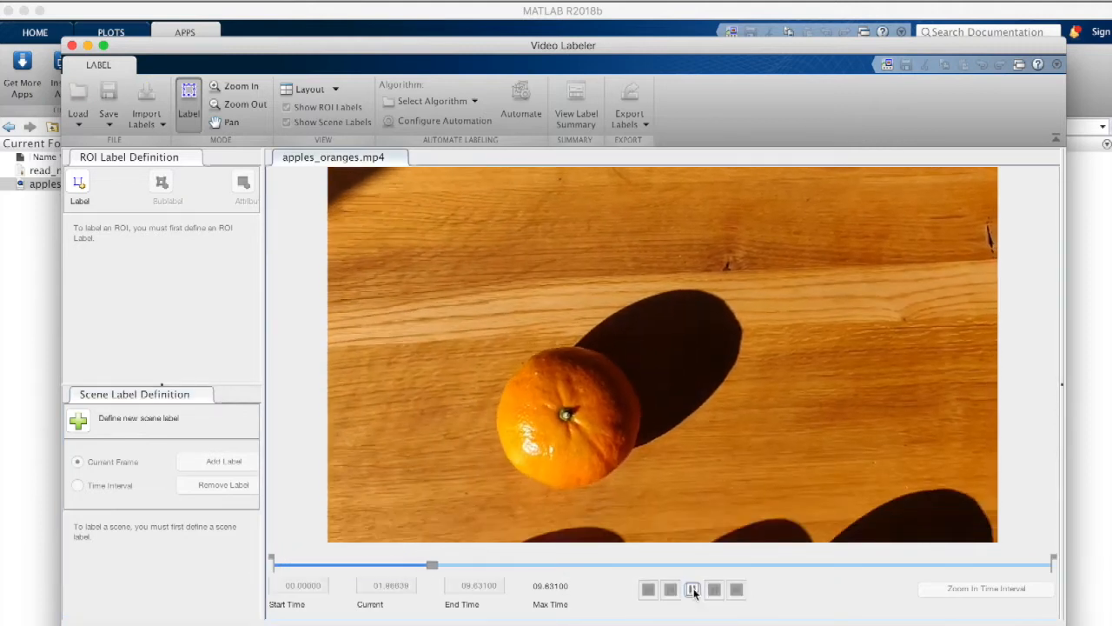
click(692, 589)
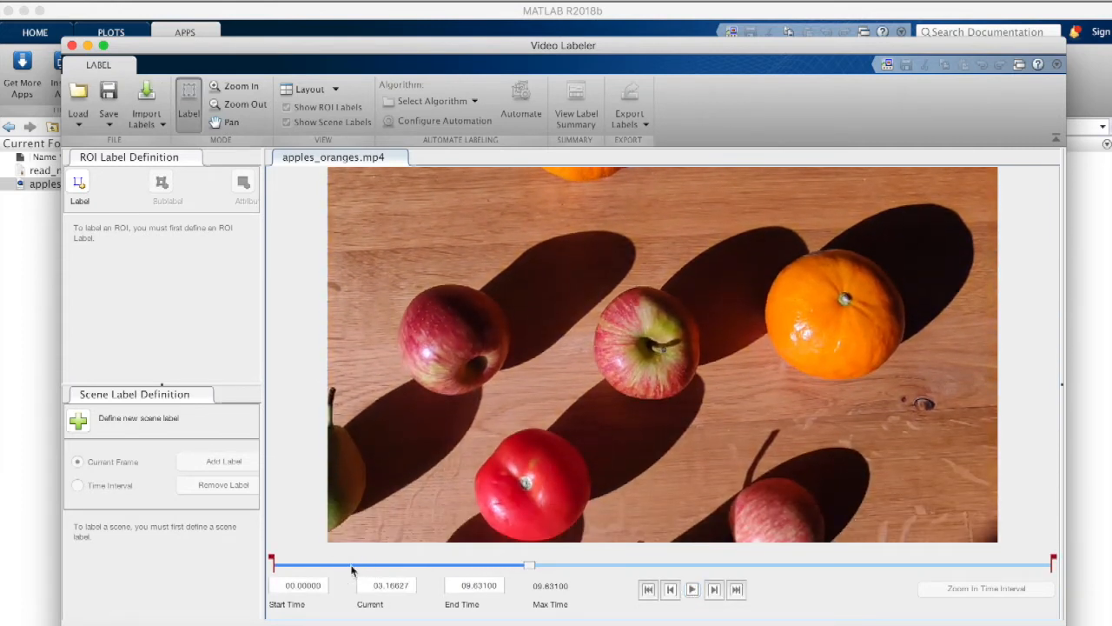
drag(529, 565, 365, 565)
Step: Define a new ROI label named APPLE with the Rectangle shape and no description
click(104, 246)
click(79, 186)
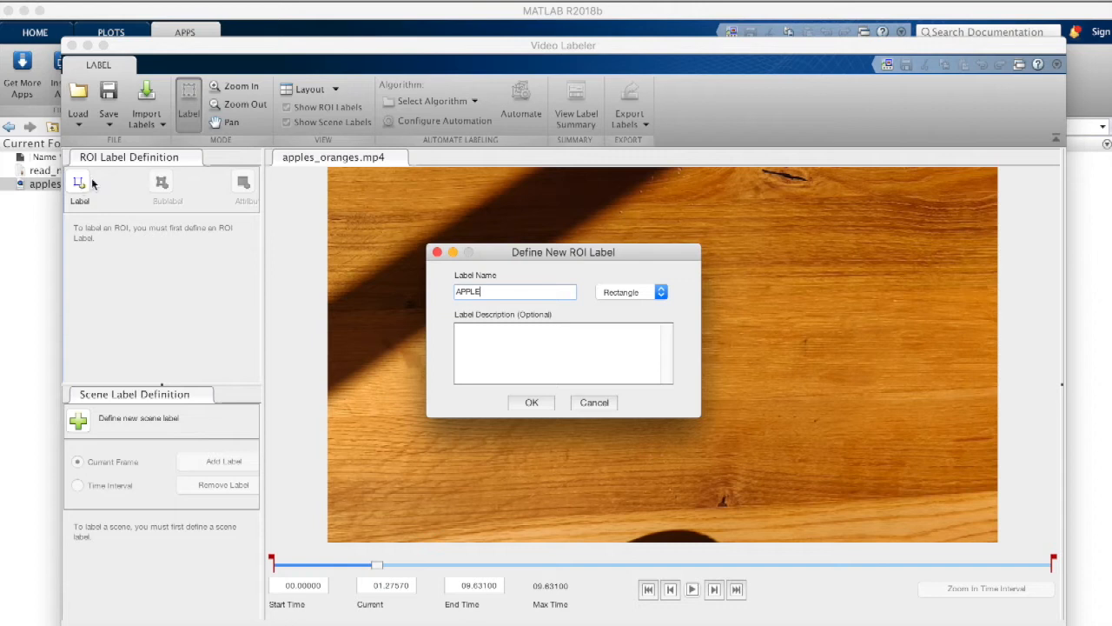
drag(494, 290, 443, 294)
click(656, 294)
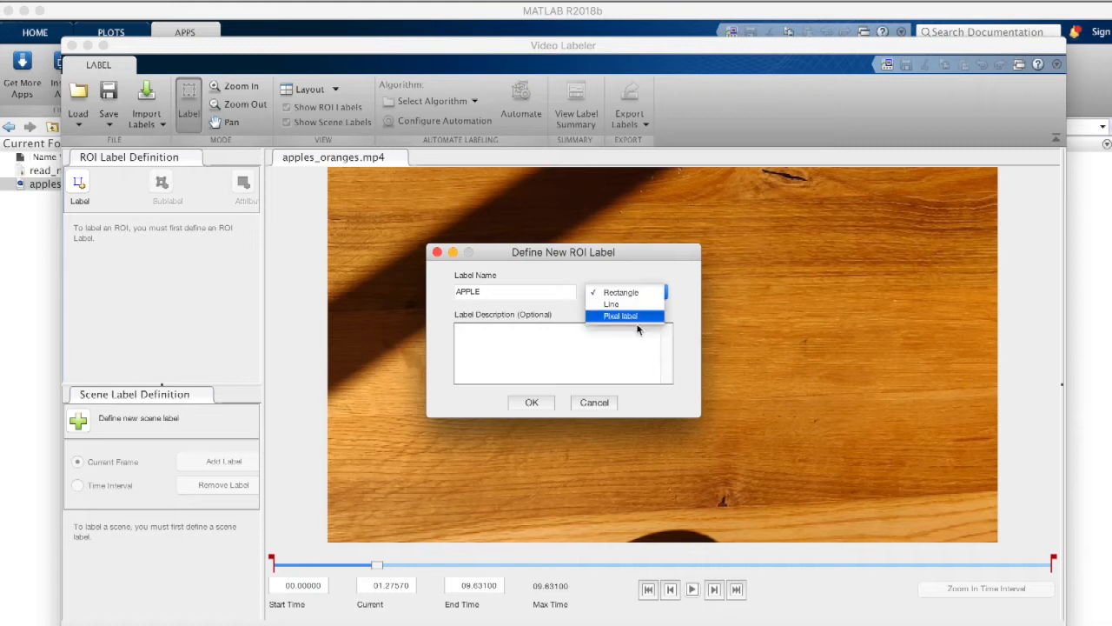
click(647, 293)
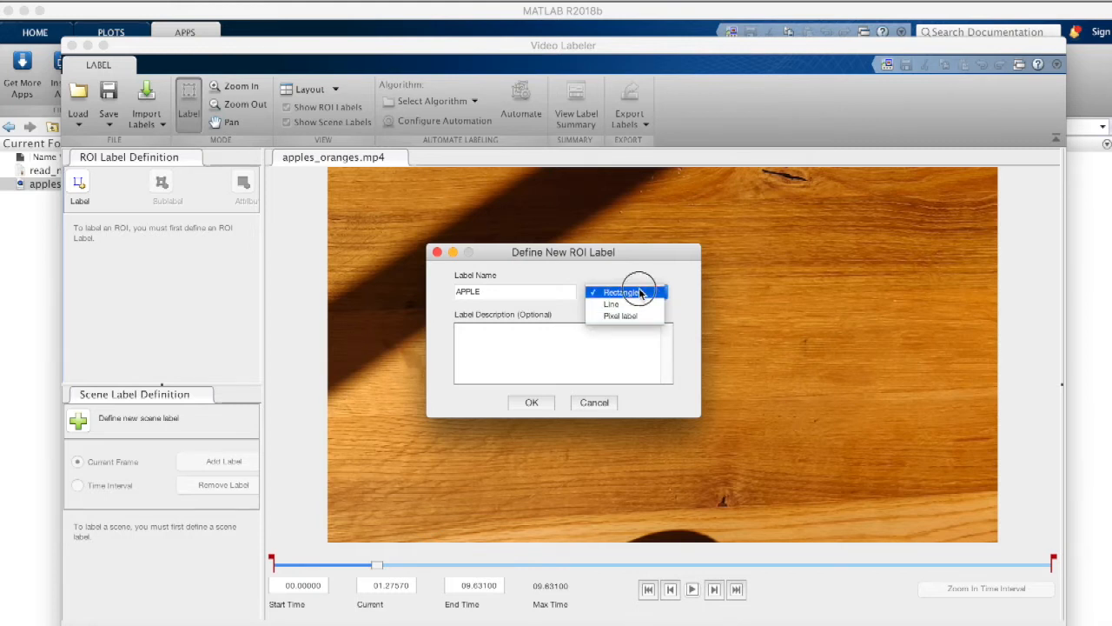
click(550, 401)
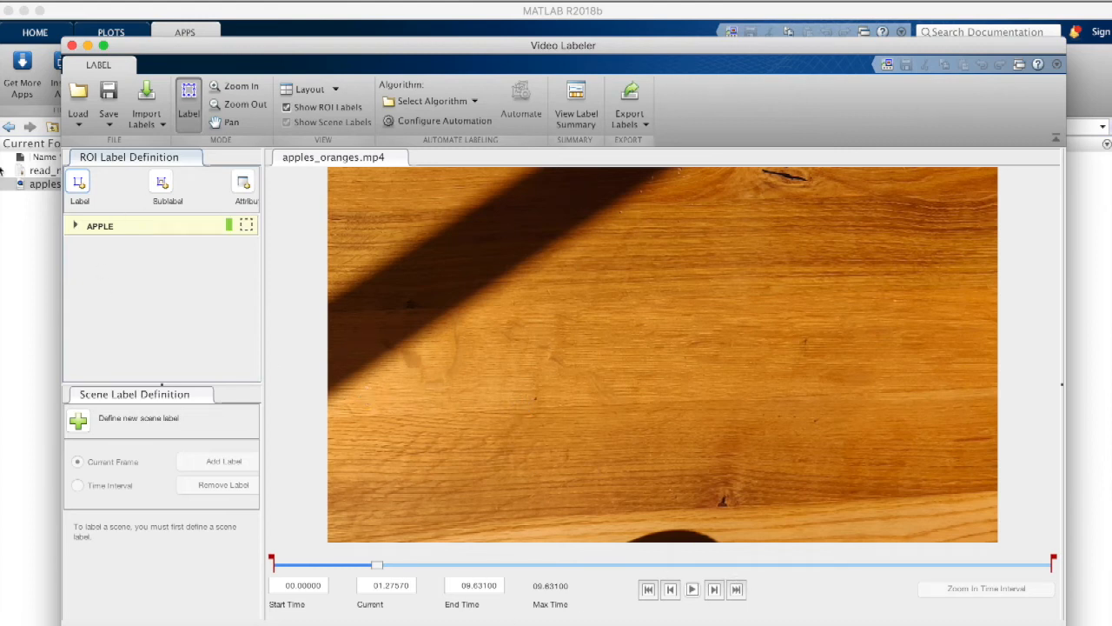
Step: Advance the video to about 2.9 s, where two apples are fully in view
click(75, 225)
click(75, 226)
click(693, 590)
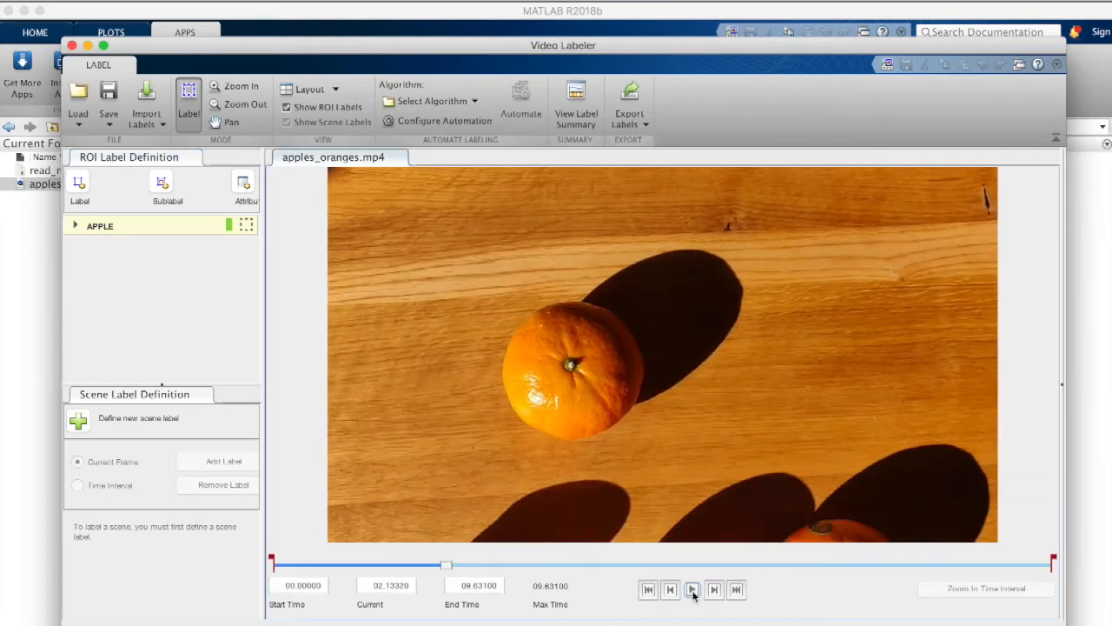
click(693, 590)
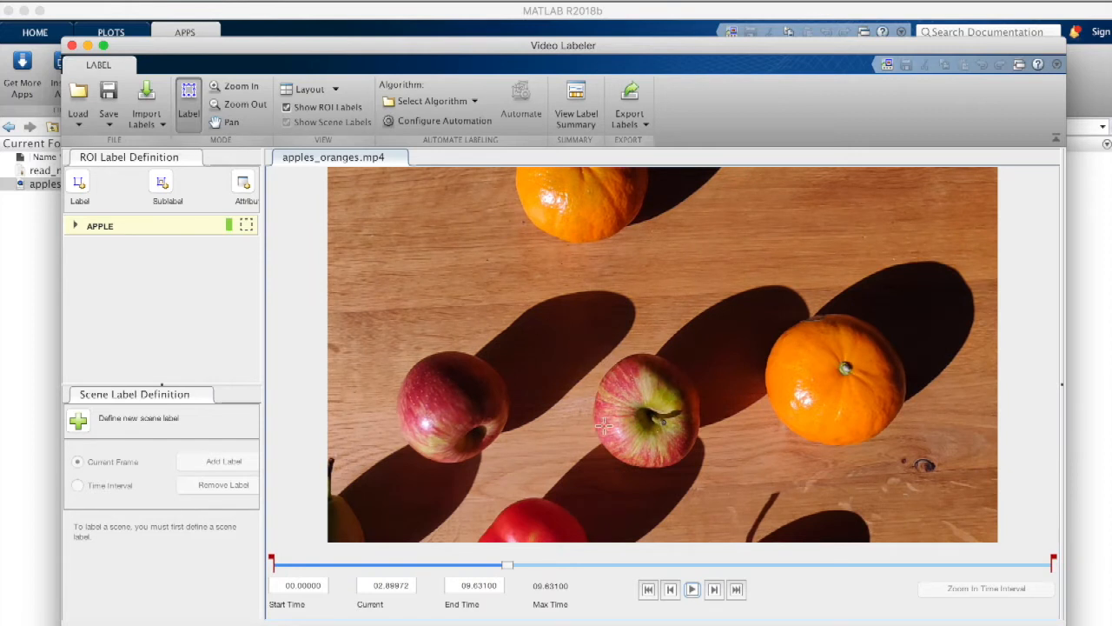
Step: Choose Point Tracker as the automation algorithm and start an automated labeling session from the current frame
click(473, 102)
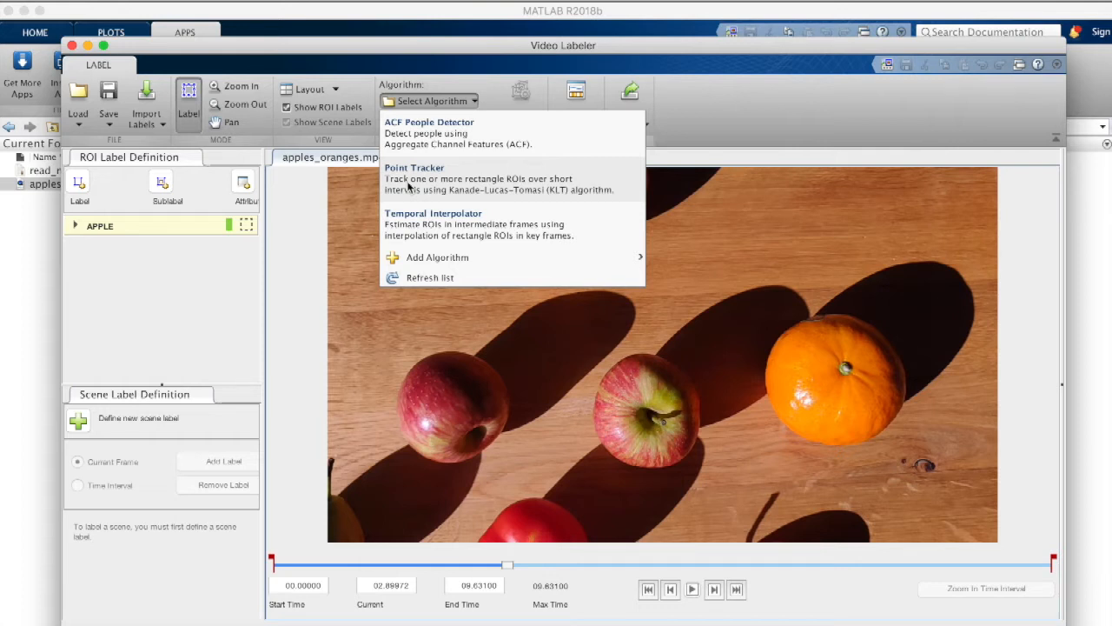
click(408, 184)
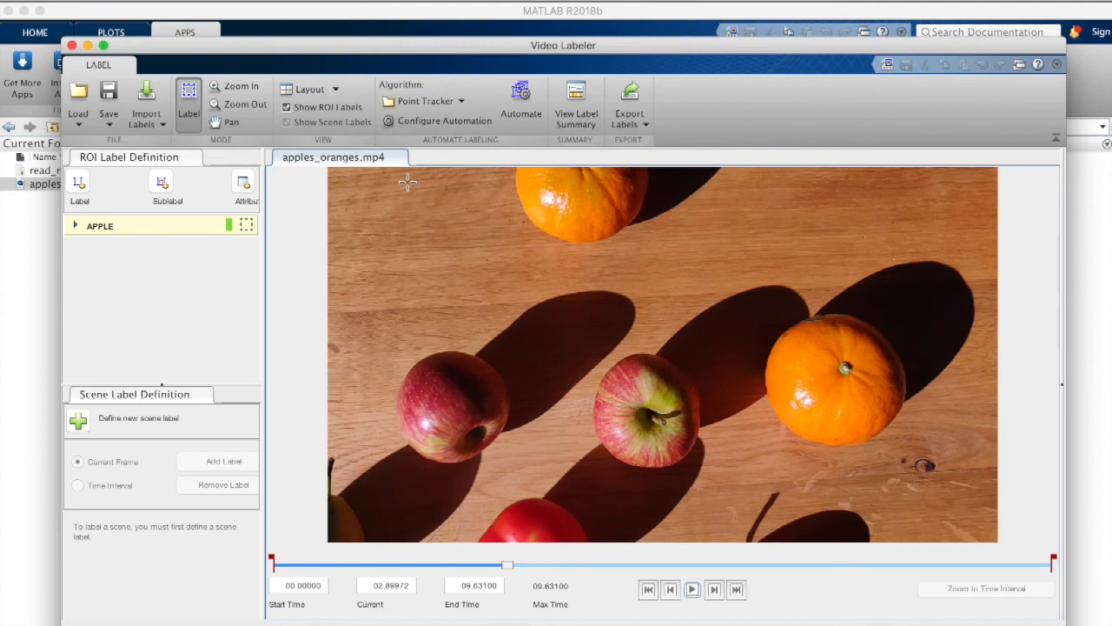
click(521, 92)
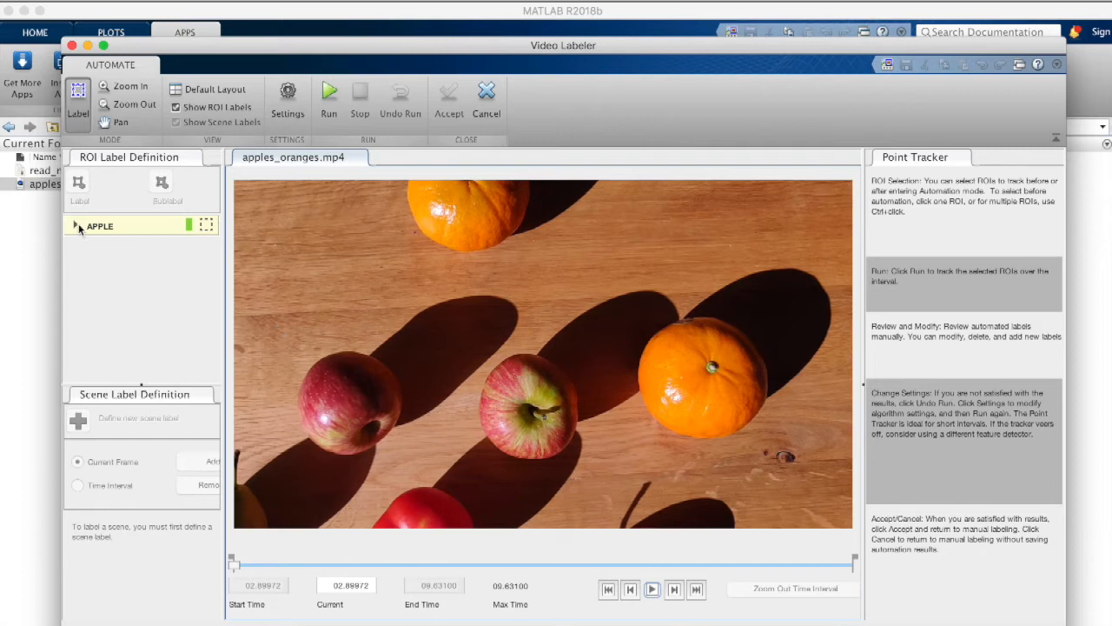
Step: Draw an APPLE rectangle around the apple nearest the lower orange and tighten its edges to the fruit's outline
click(469, 349)
drag(472, 350, 583, 461)
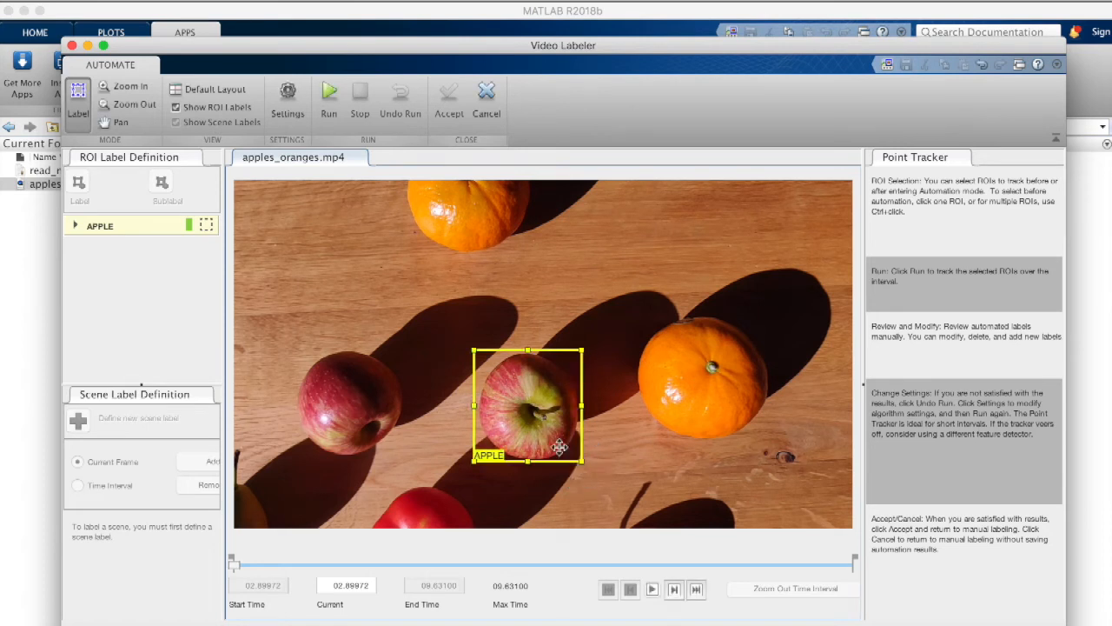
click(124, 89)
drag(462, 348, 643, 526)
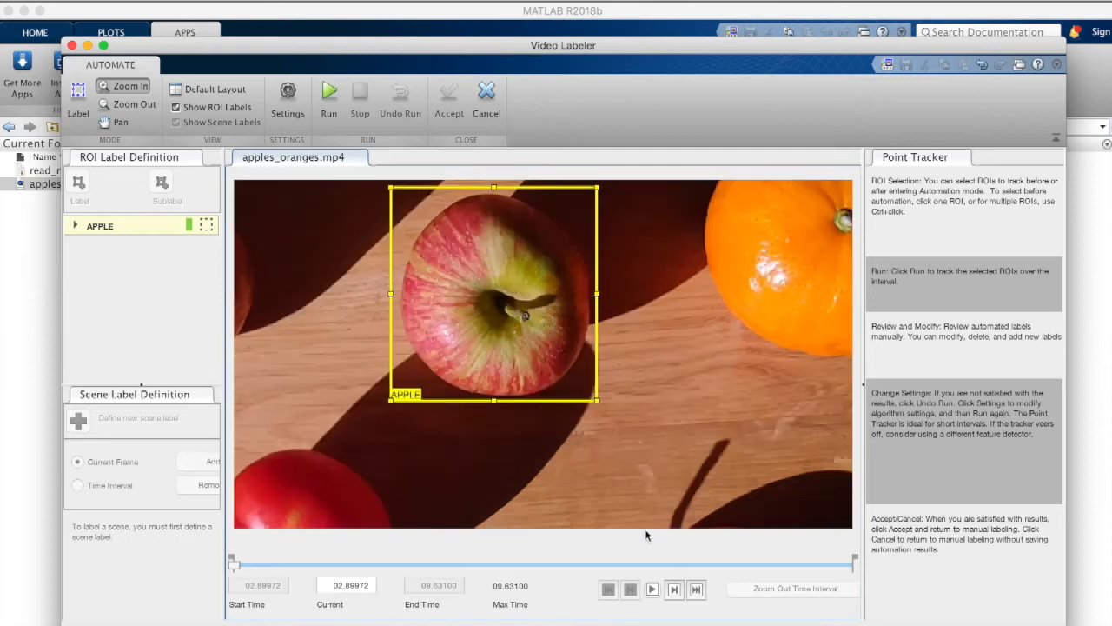
click(78, 97)
drag(494, 187, 493, 192)
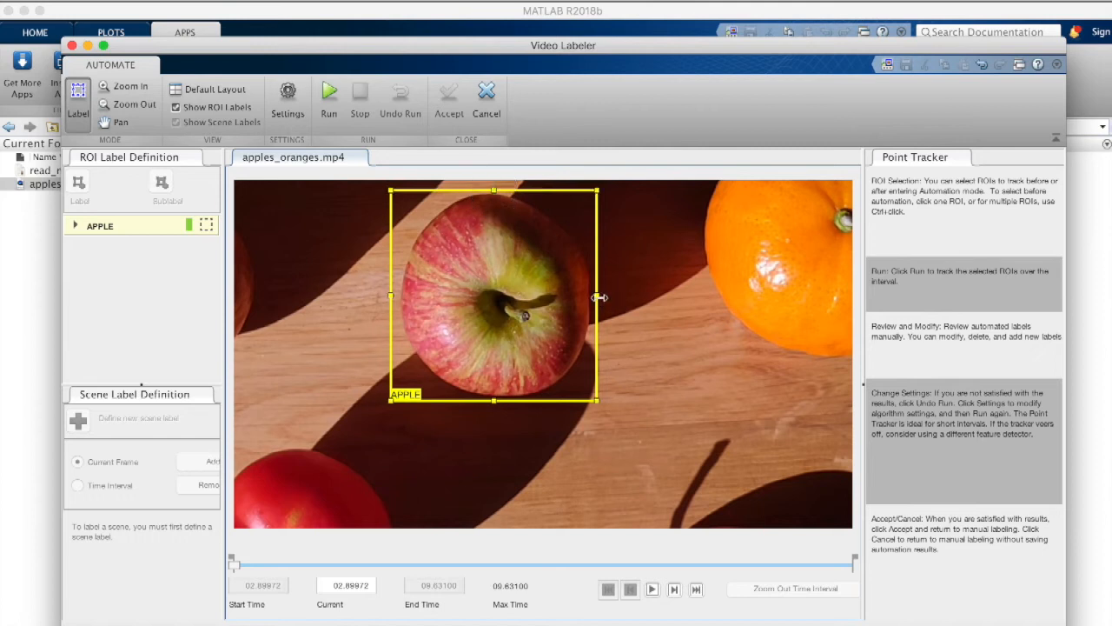
drag(597, 296, 592, 296)
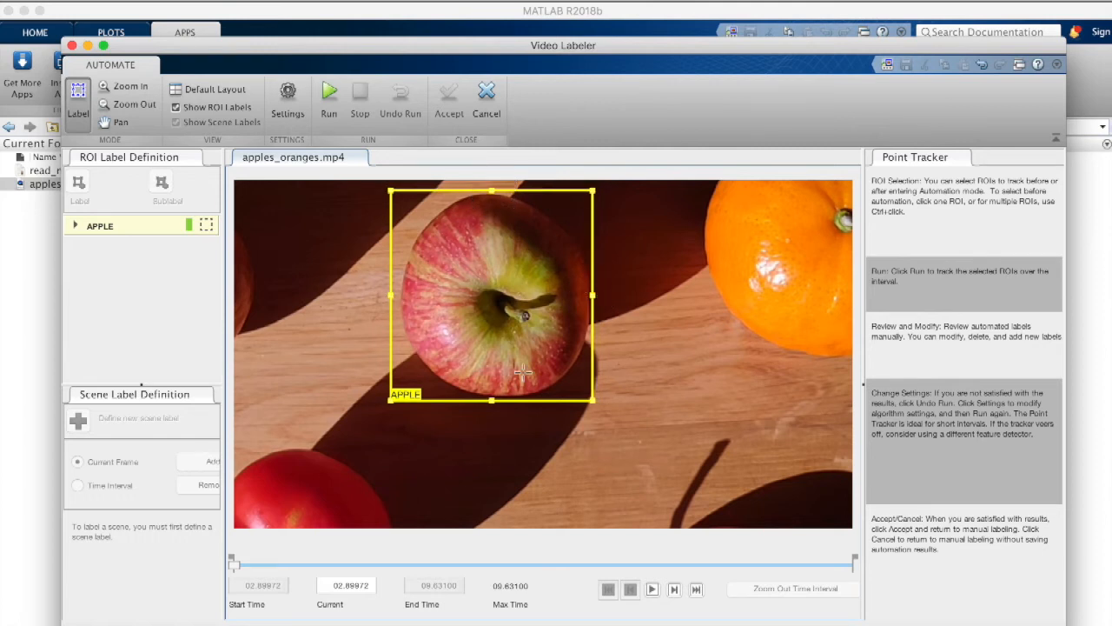
drag(492, 404, 492, 401)
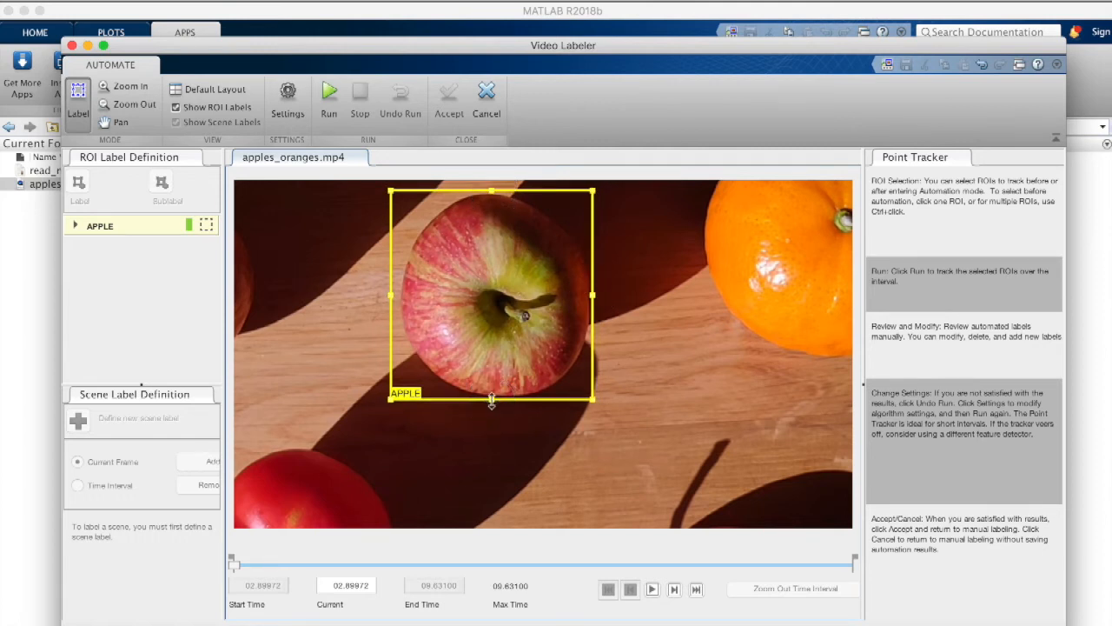
drag(391, 296, 397, 298)
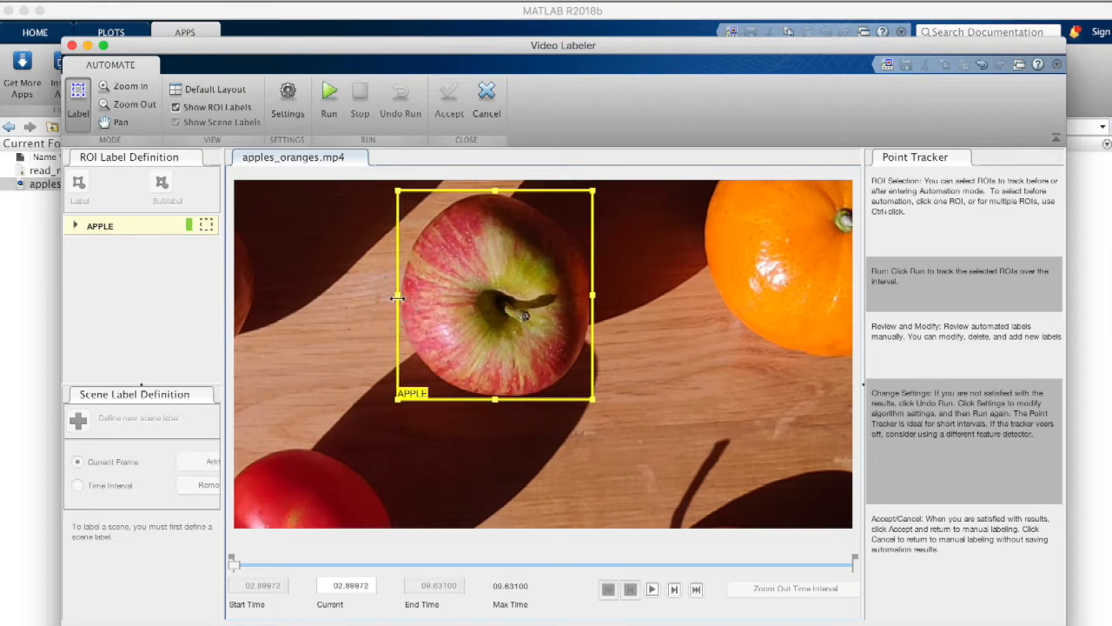
Step: Run the Point Tracker on the APPLE rectangle, stop it near 8.9 s after the apple leaves view, and accept the labels
click(129, 104)
click(301, 265)
click(302, 265)
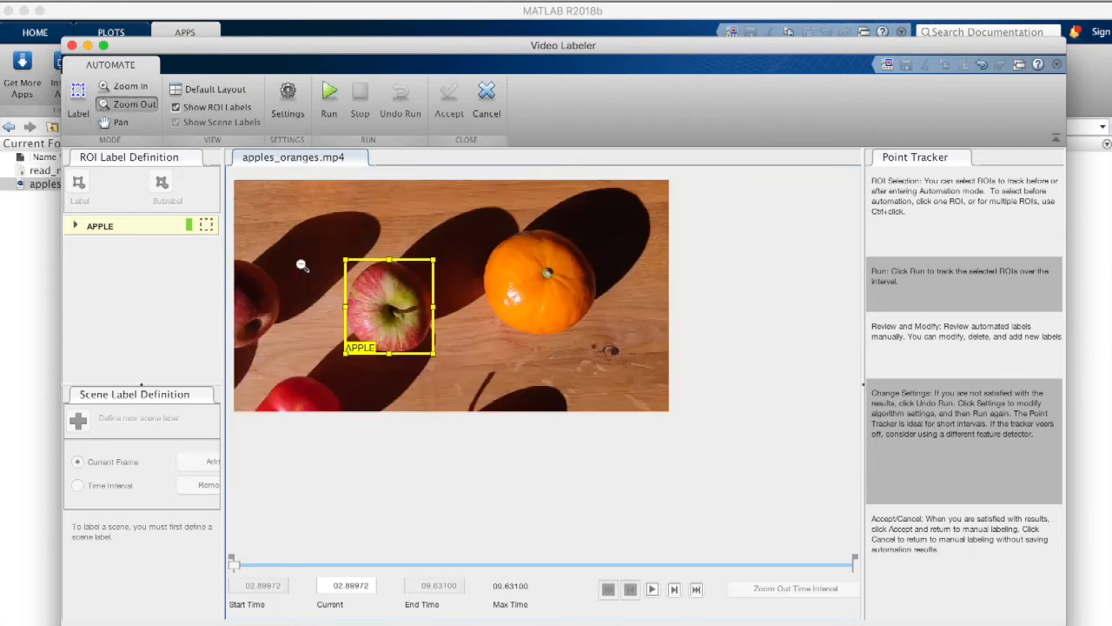
click(108, 126)
drag(290, 280, 417, 388)
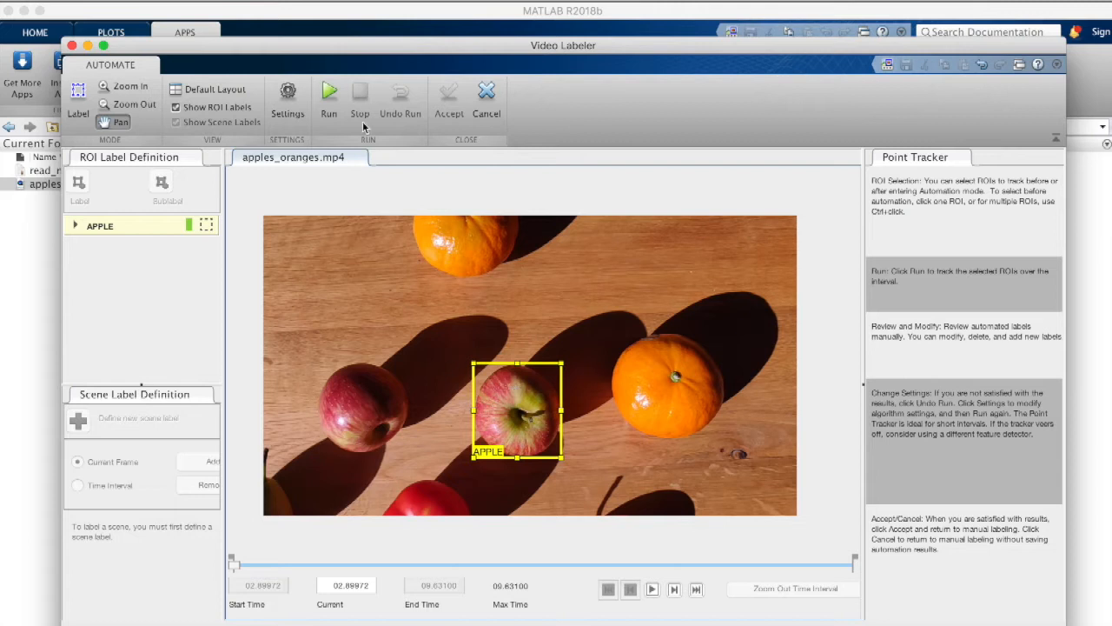
click(329, 93)
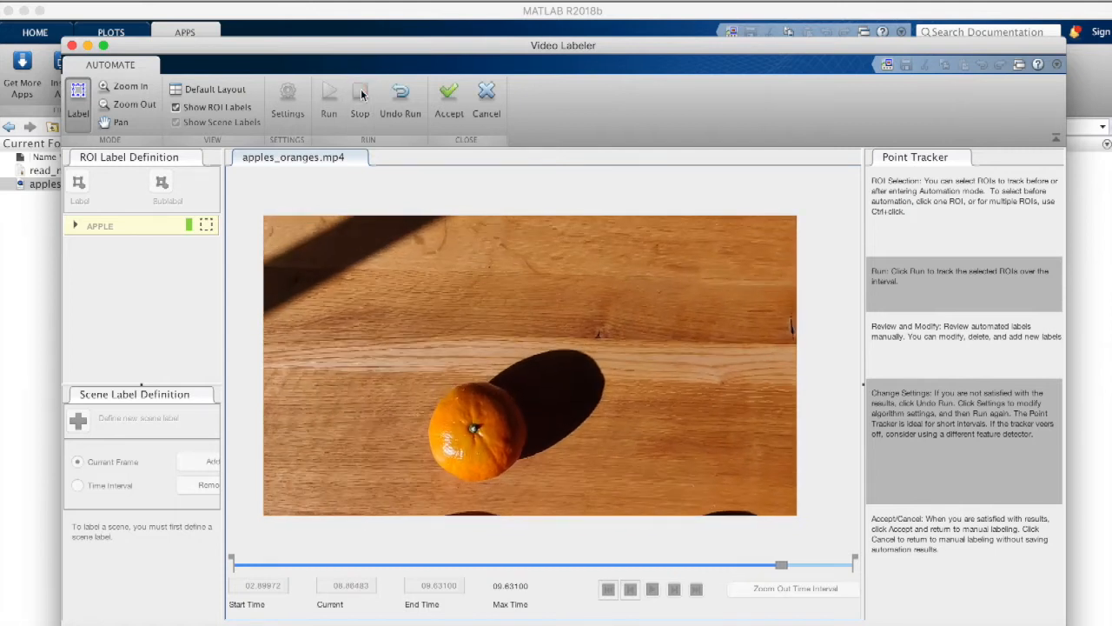
click(361, 93)
click(451, 91)
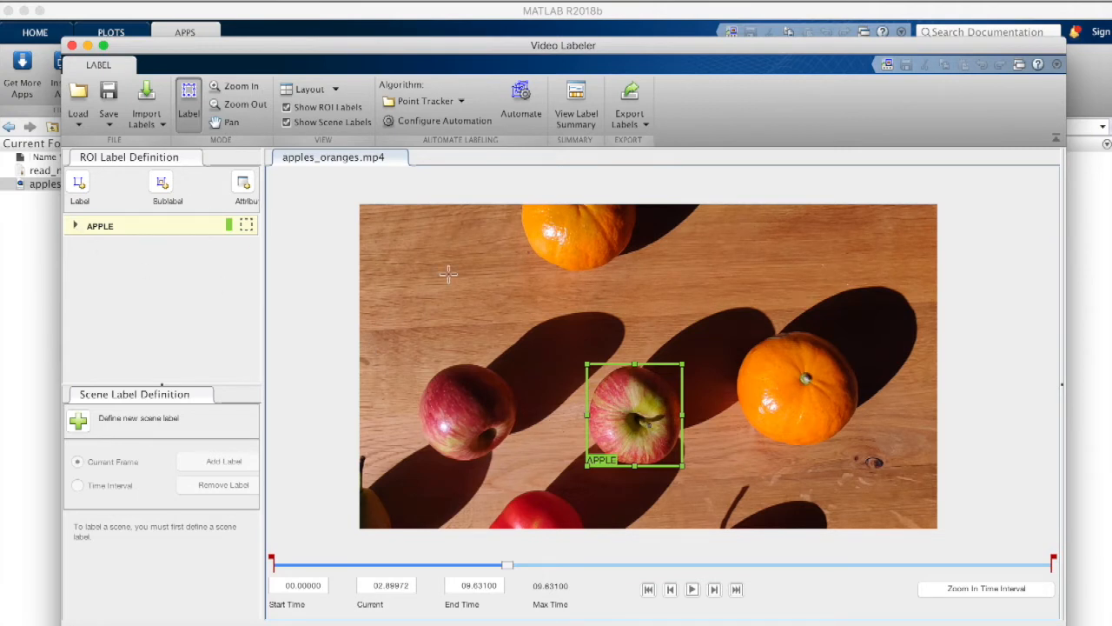
Step: Play the labeled video to about 7.1 s to review how the APPLE rectangle follows the fruit
click(693, 590)
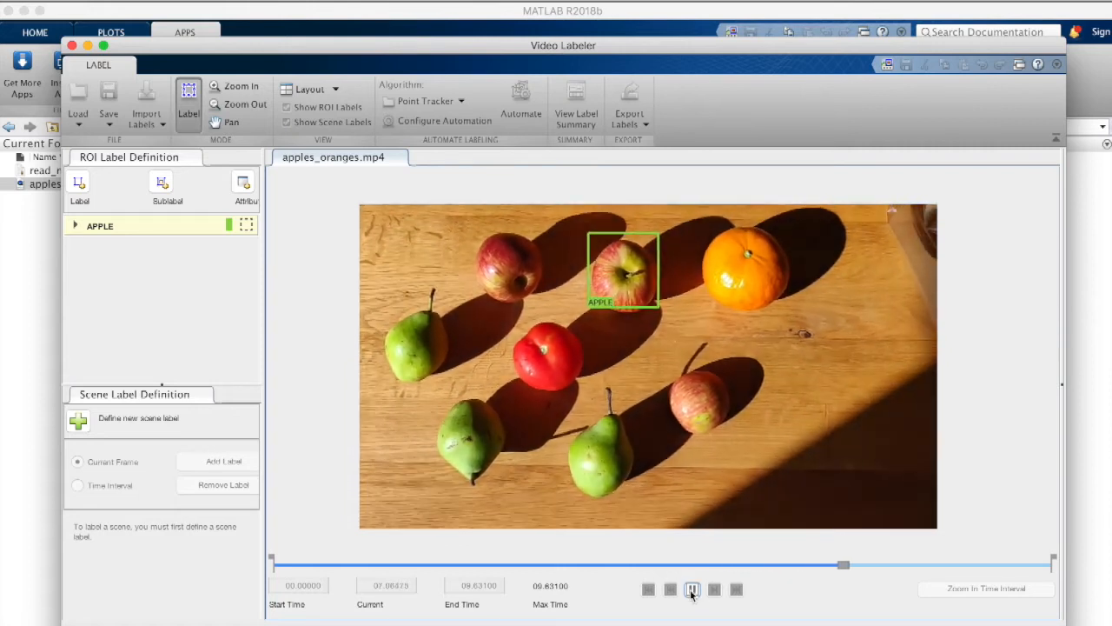
click(693, 590)
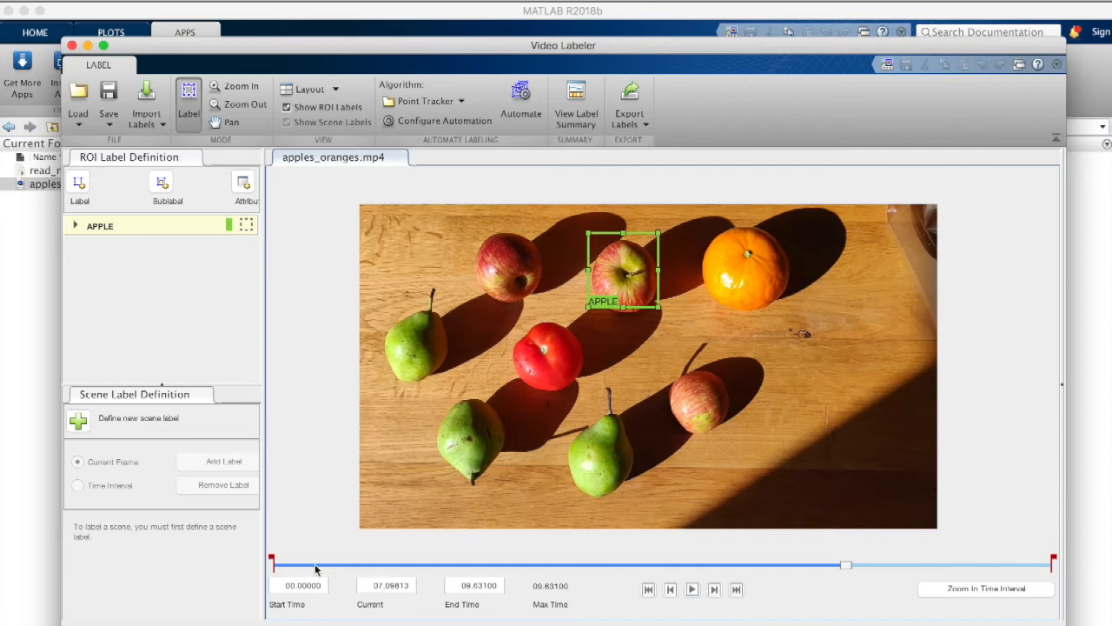
Step: Start an automated labeling session at about 2.63 s and draw an APPLE rectangle around the unlabeled dark red apple
drag(847, 564, 488, 565)
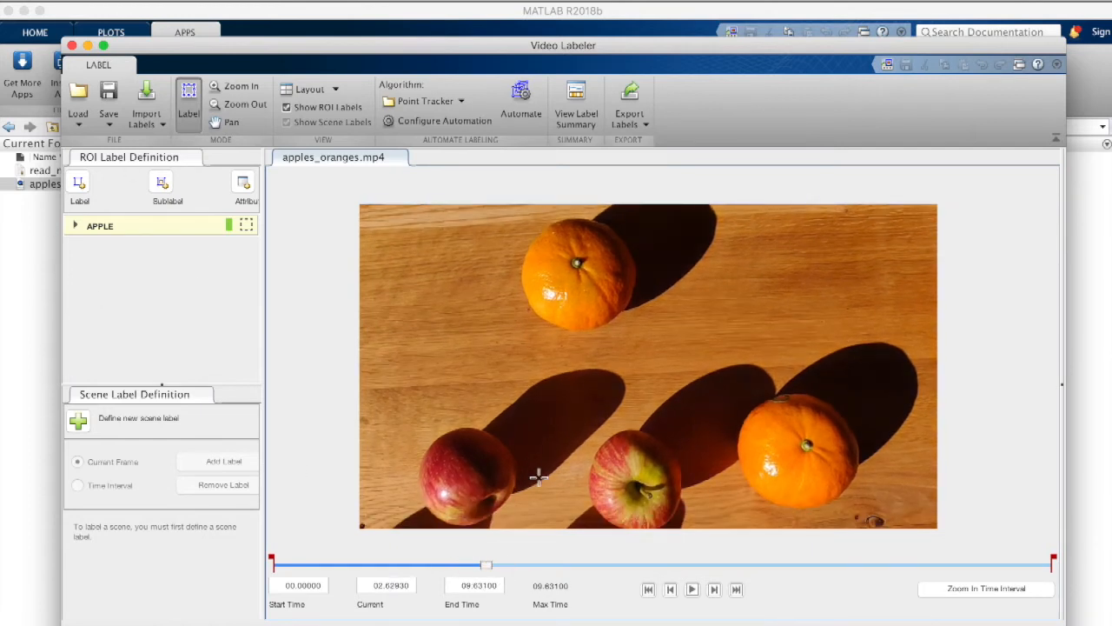
click(520, 93)
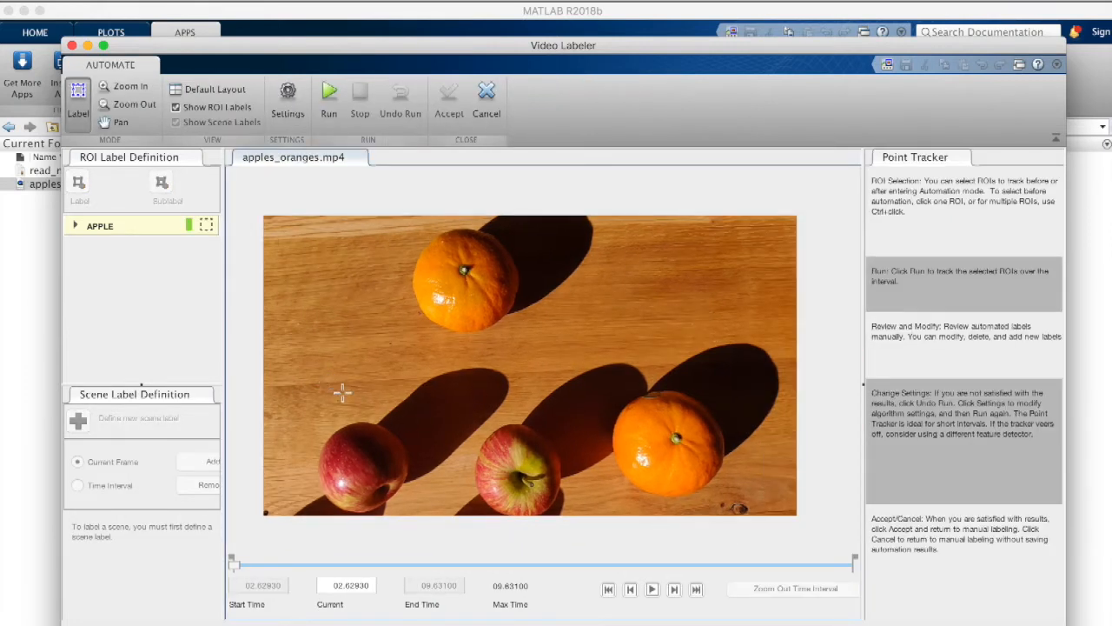
drag(311, 422, 410, 514)
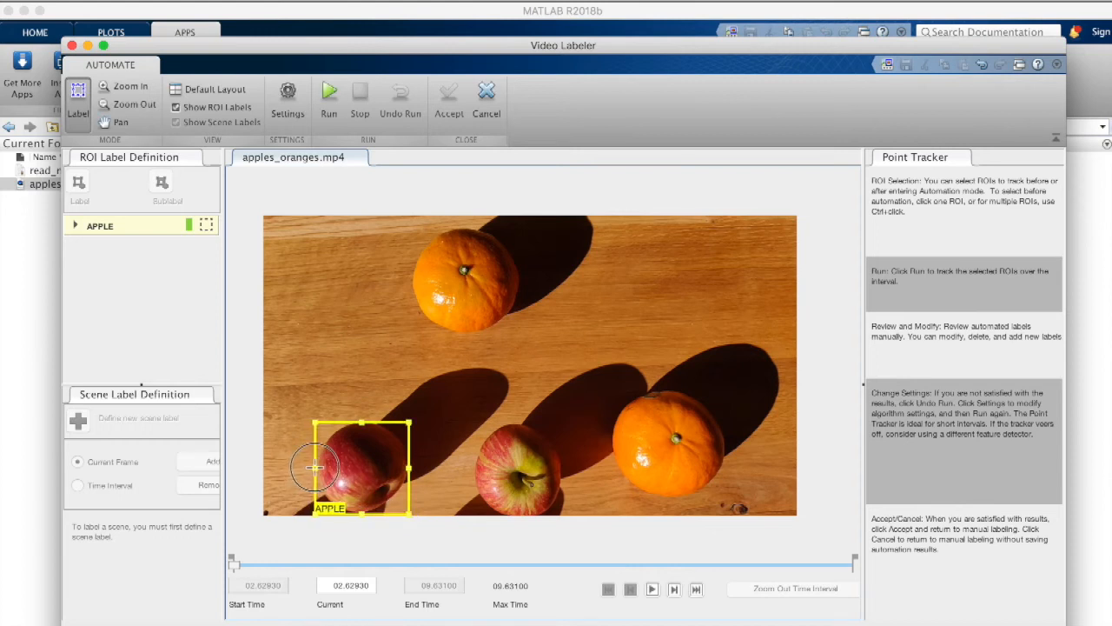
Step: Run the Point Tracker on the dark red apple's rectangle, stop it near 6.9 s, and accept the labels
click(331, 92)
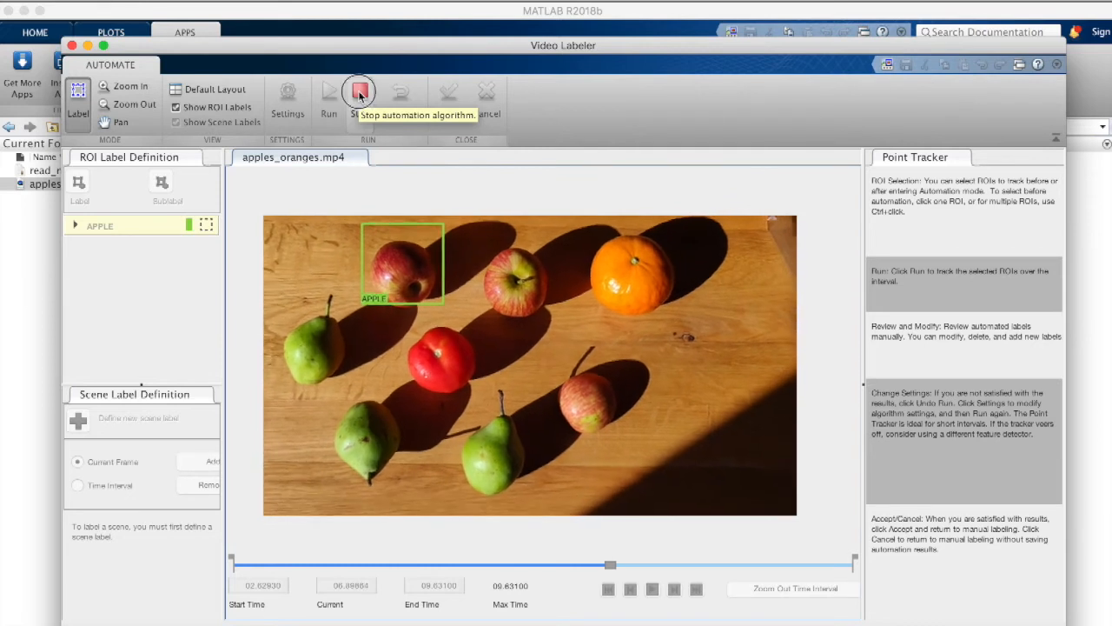
click(360, 93)
click(449, 96)
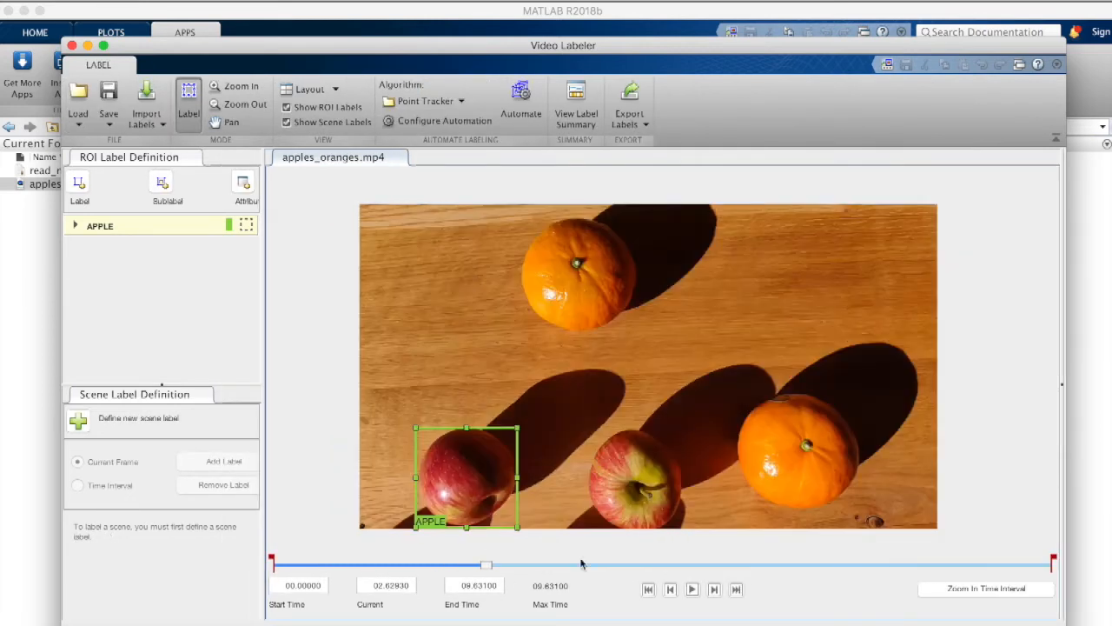
Step: Review playback to about 6.6 s and lower the top edge of the dark red apple's rectangle in successive frames up to about 6.87 s
click(692, 590)
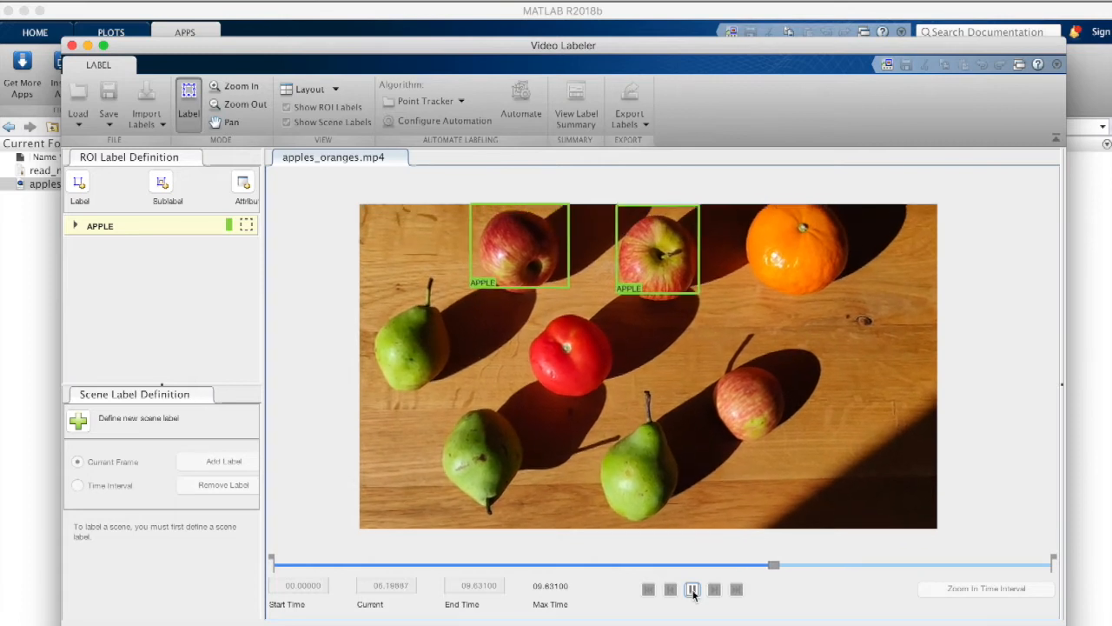
click(692, 590)
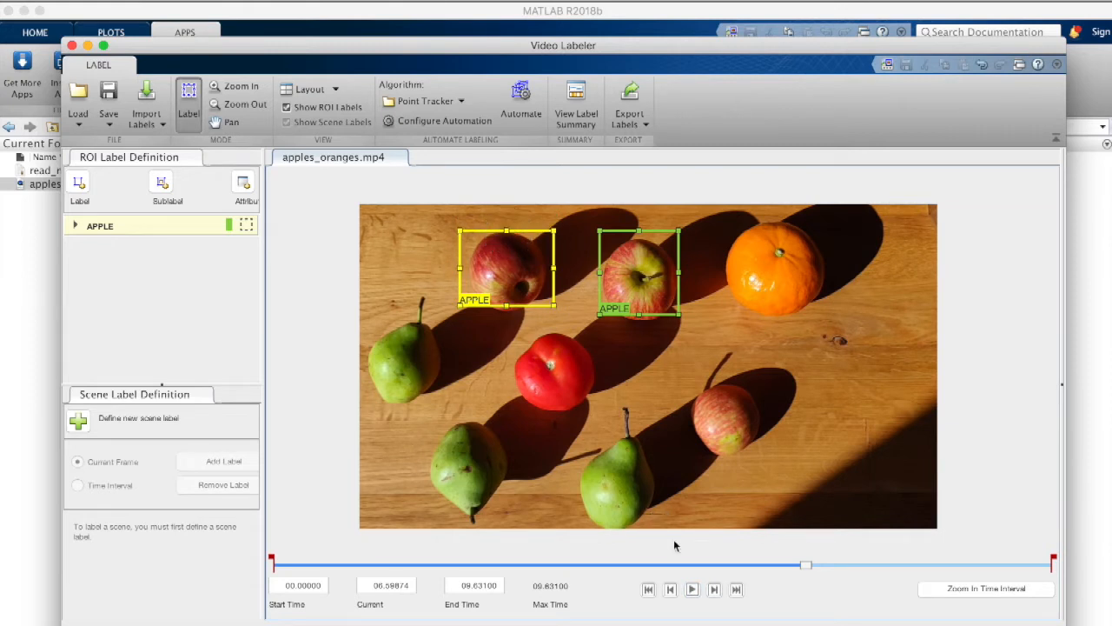
key(Right)
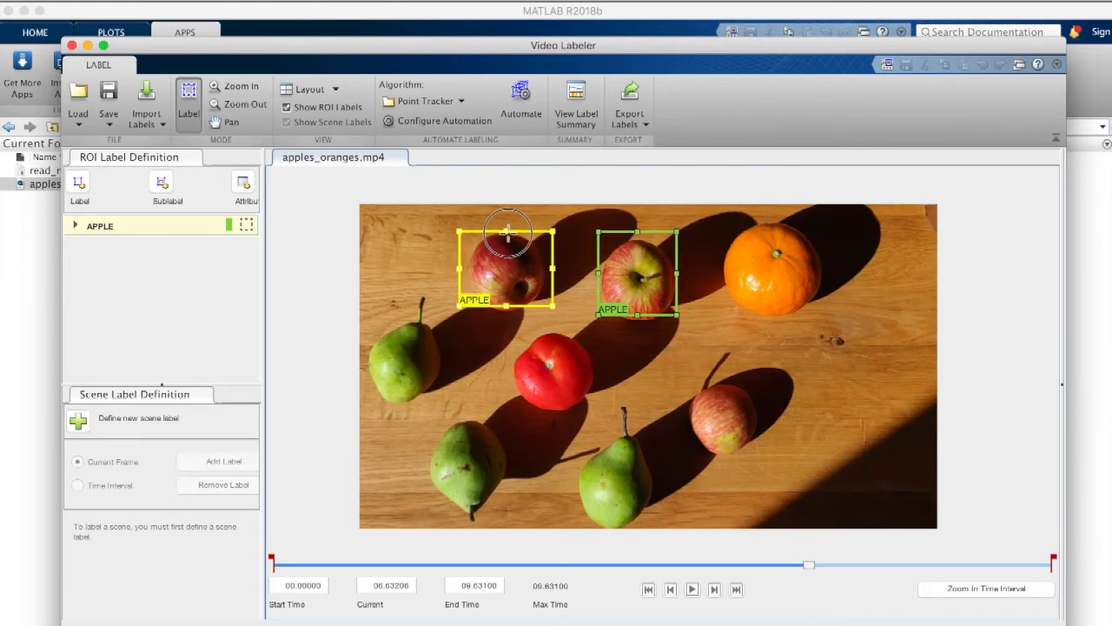
key(Right)
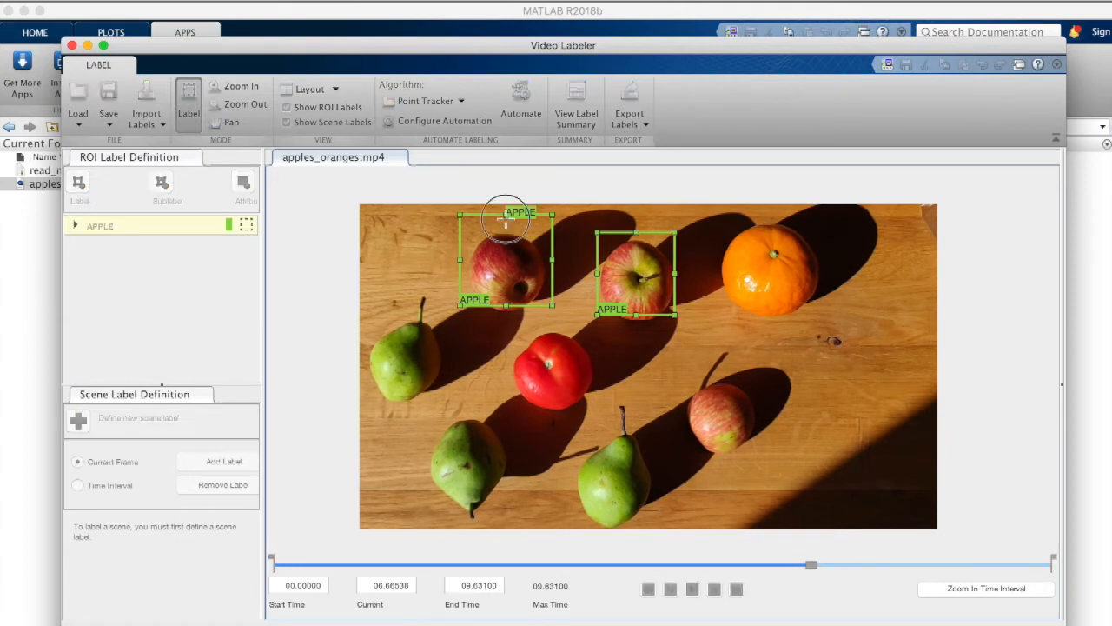
click(506, 225)
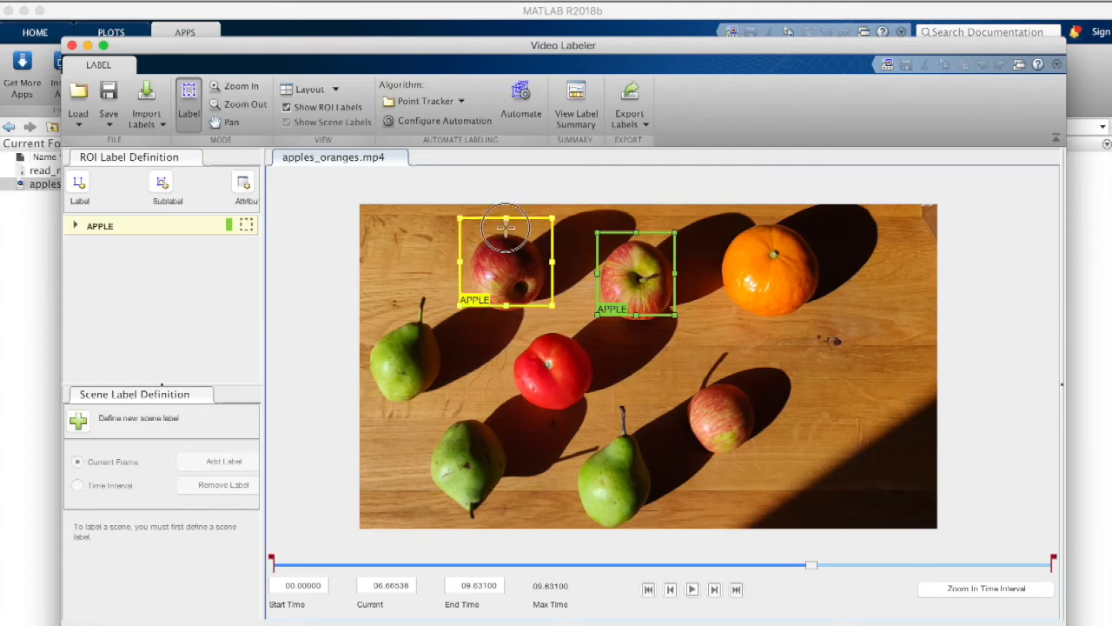
key(Right)
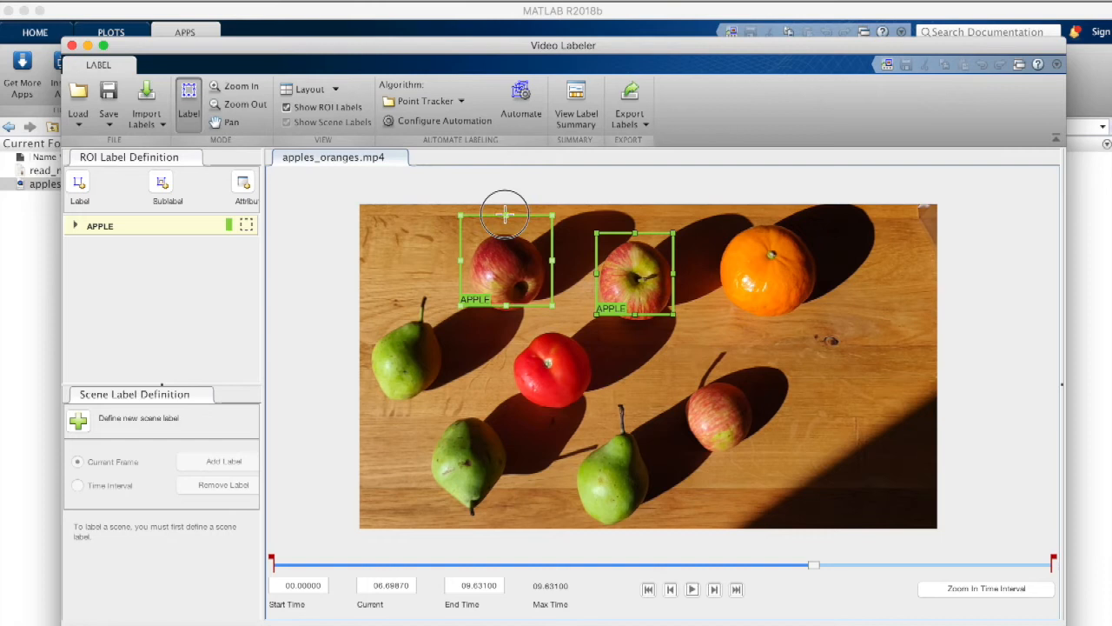
drag(505, 214, 506, 232)
key(Right)
key(Right)
key(Right)
key(Right)
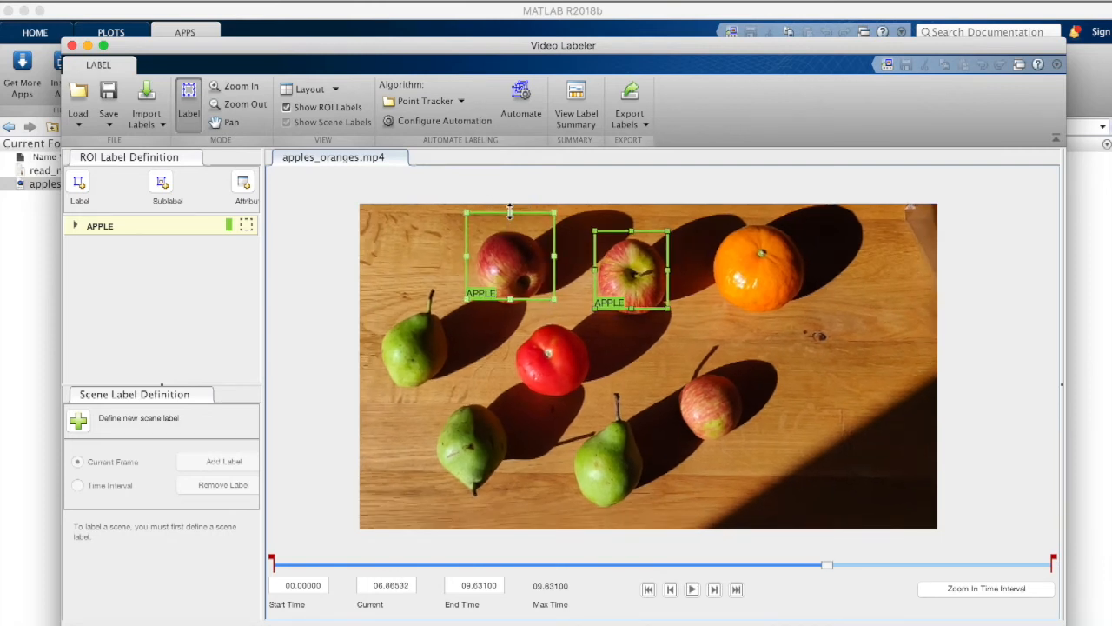
click(510, 211)
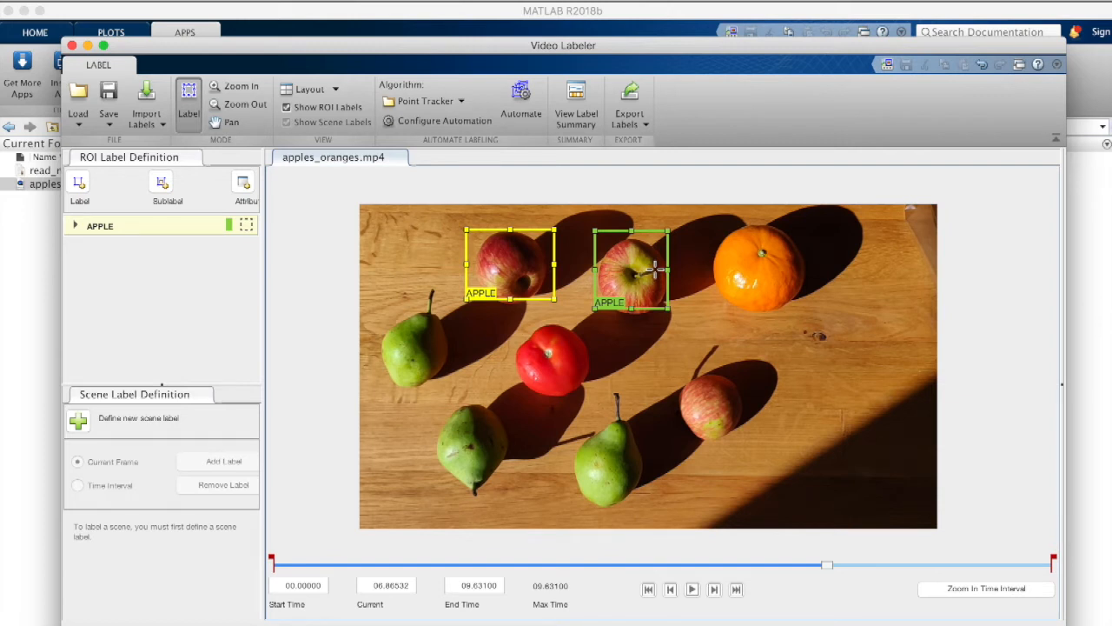
Step: At about 3.32 s, define a rectangle ROI label named TOMATE and draw it closely around the red tomato
drag(826, 564, 548, 552)
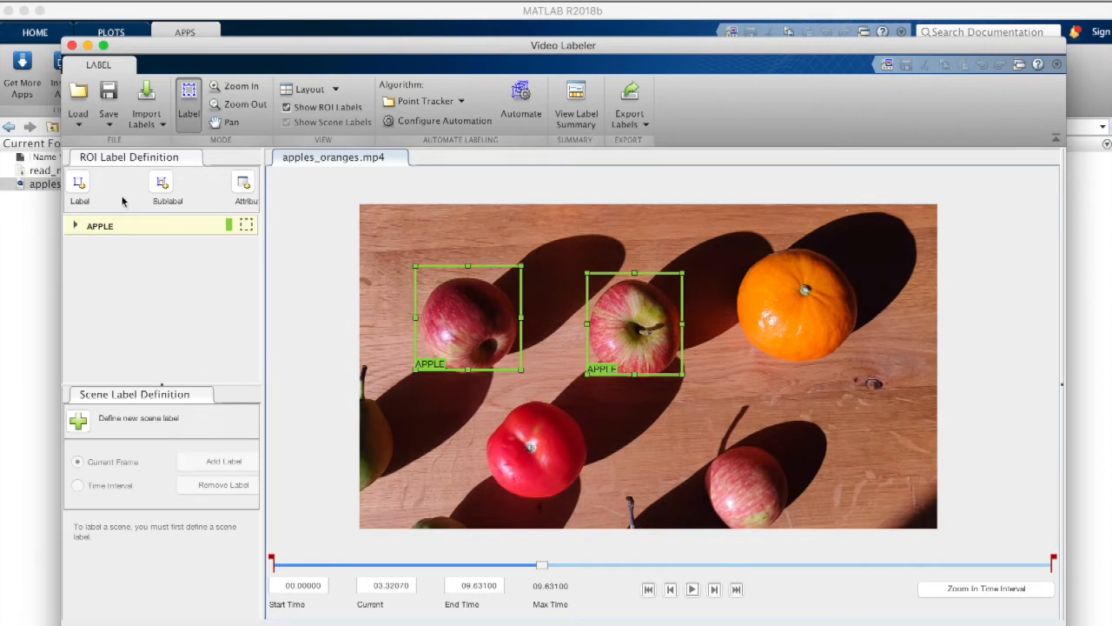
click(79, 186)
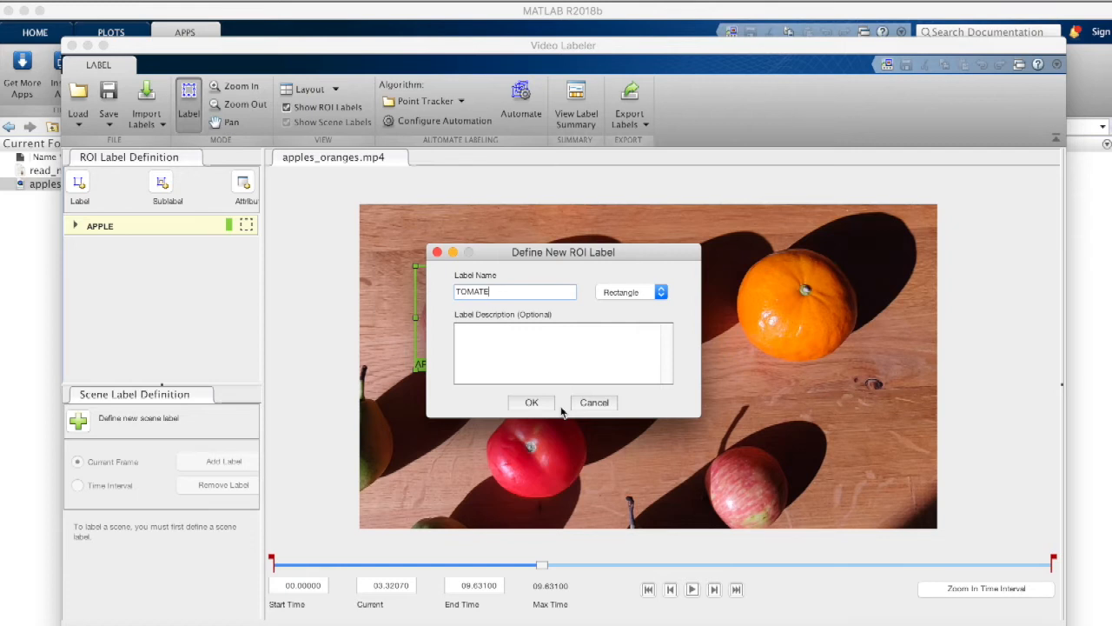
click(532, 402)
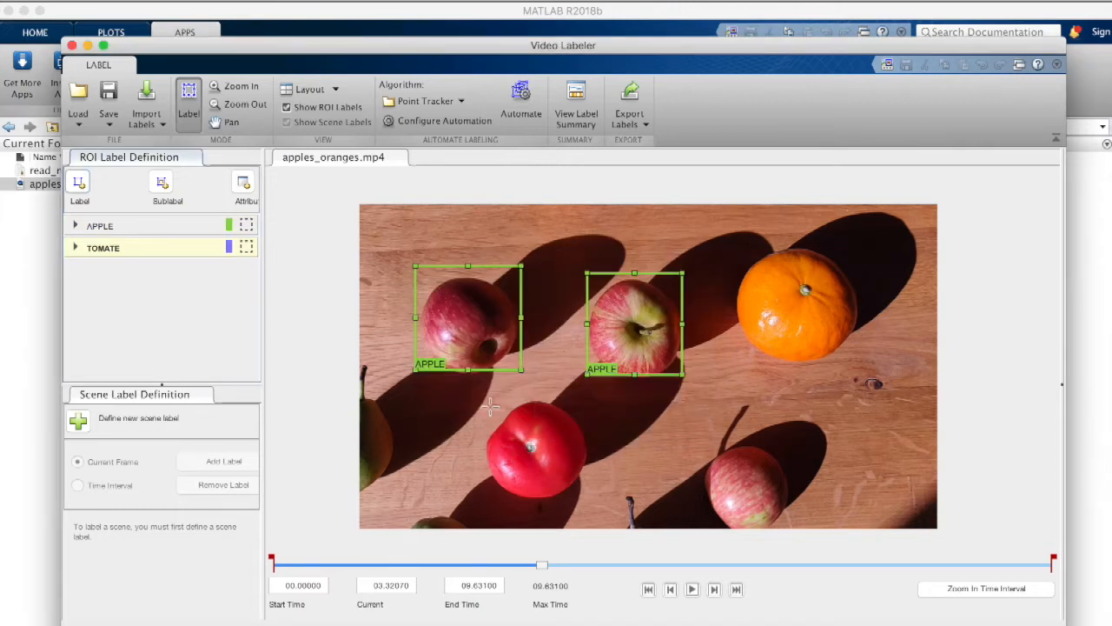
drag(478, 399, 590, 499)
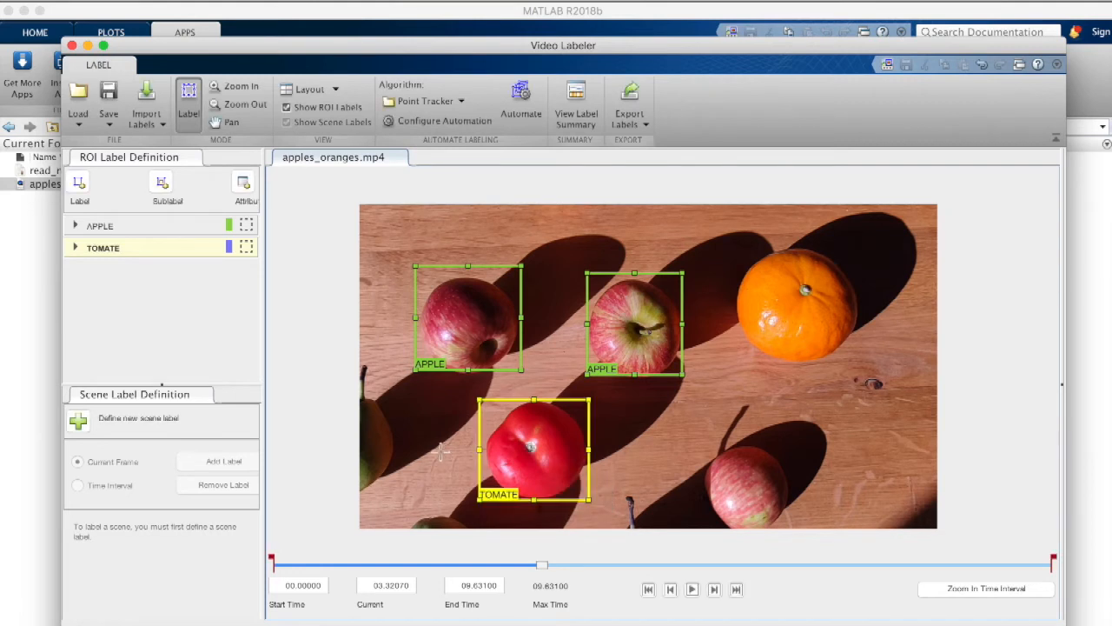
drag(478, 451, 484, 451)
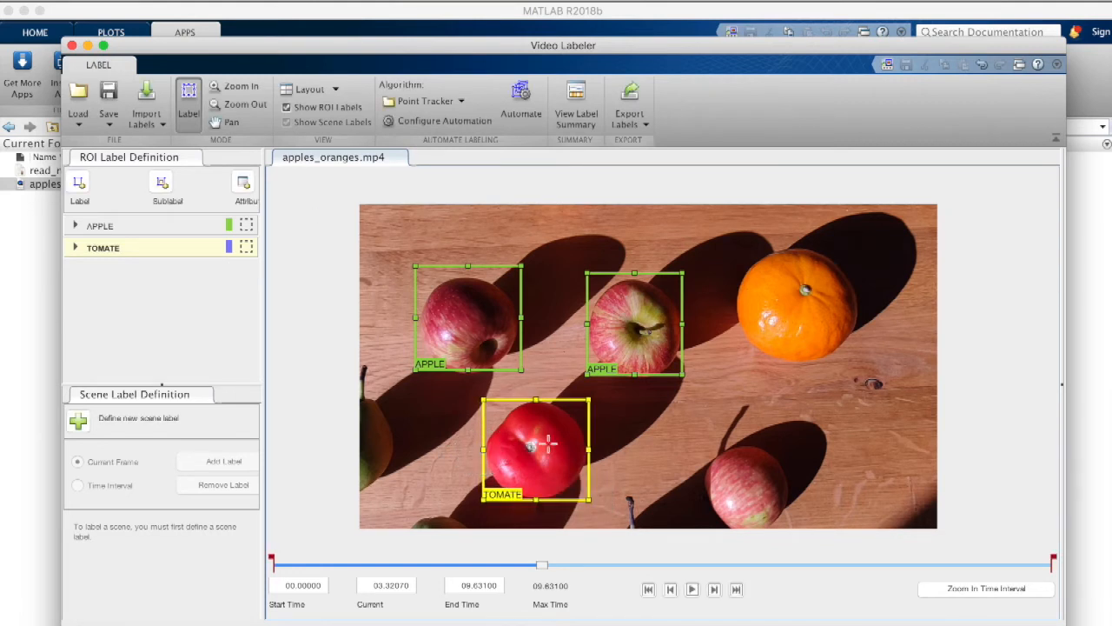
Step: Automate the TOMATE rectangle with the Point Tracker, stop it near 8.3 s after the tomato leaves view, and accept the labels
click(517, 92)
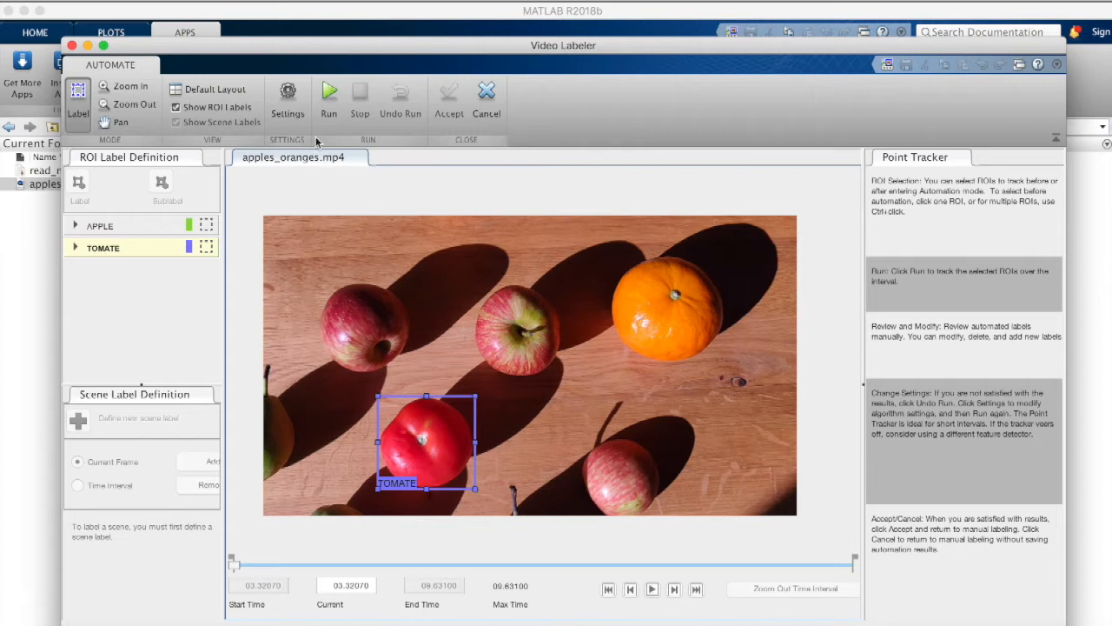
click(327, 92)
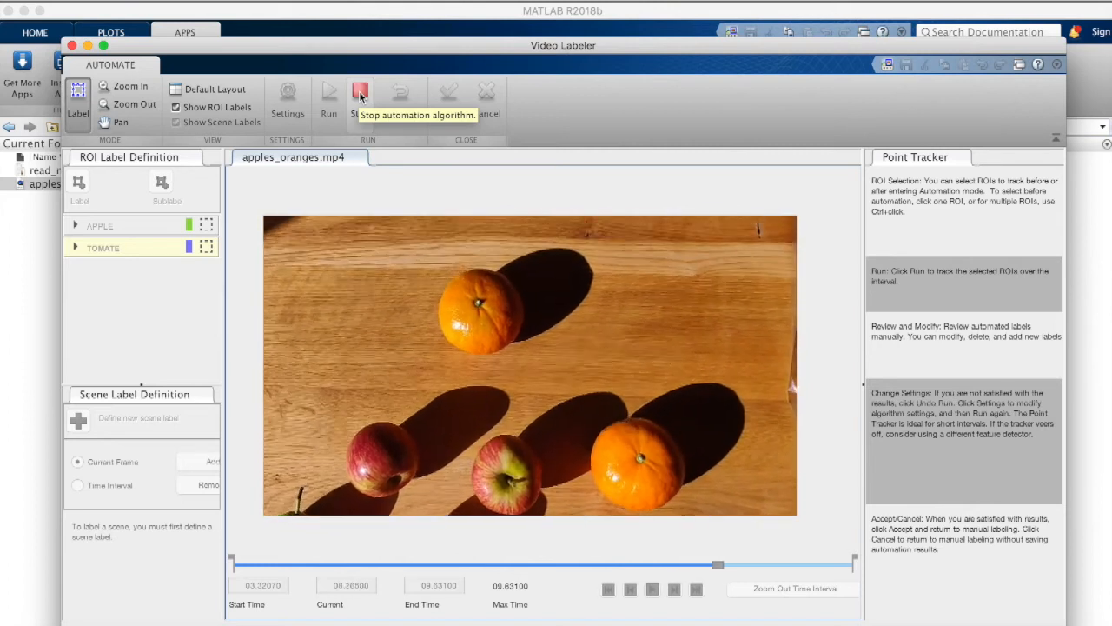
click(360, 94)
click(447, 97)
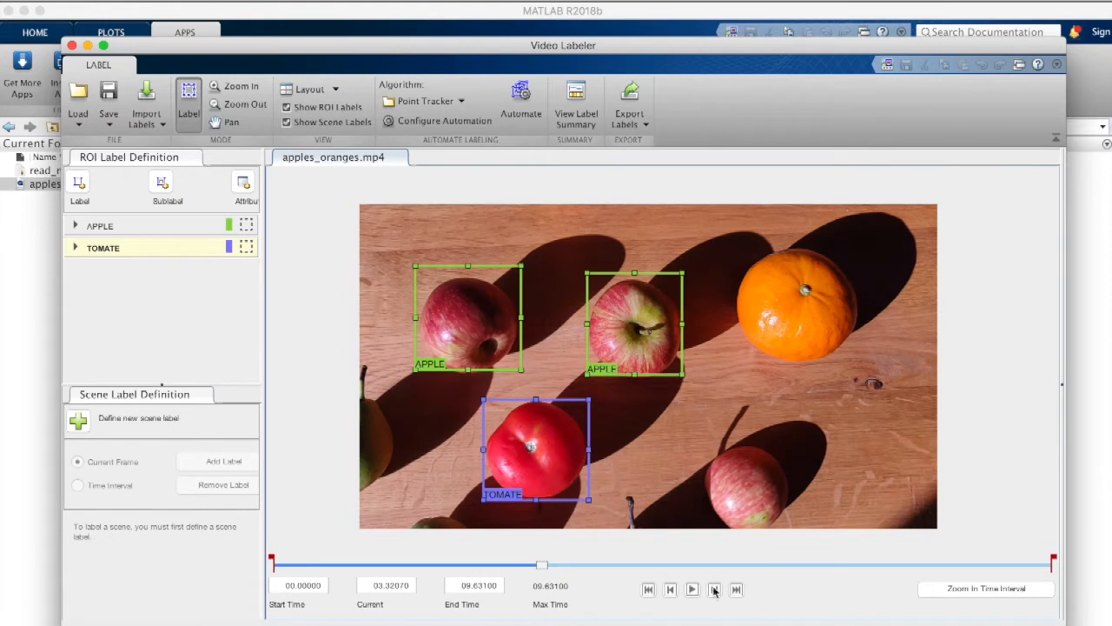
Step: At about 1.97 s, define a rectangle ROI label named ORANGE and draw it around the only orange in the frame
drag(532, 564, 435, 554)
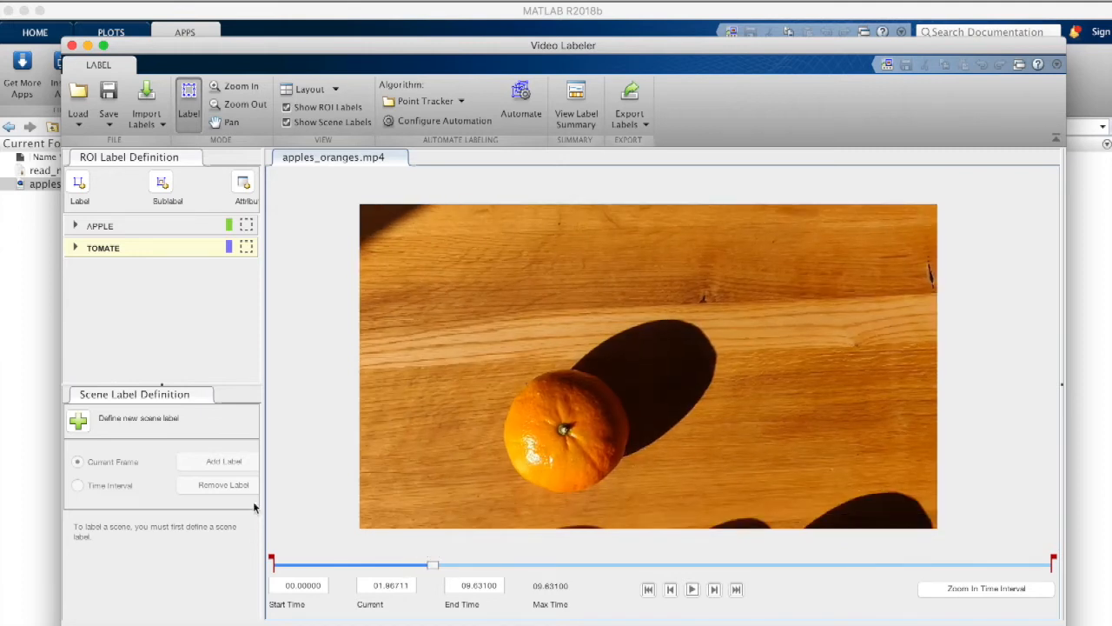
click(77, 185)
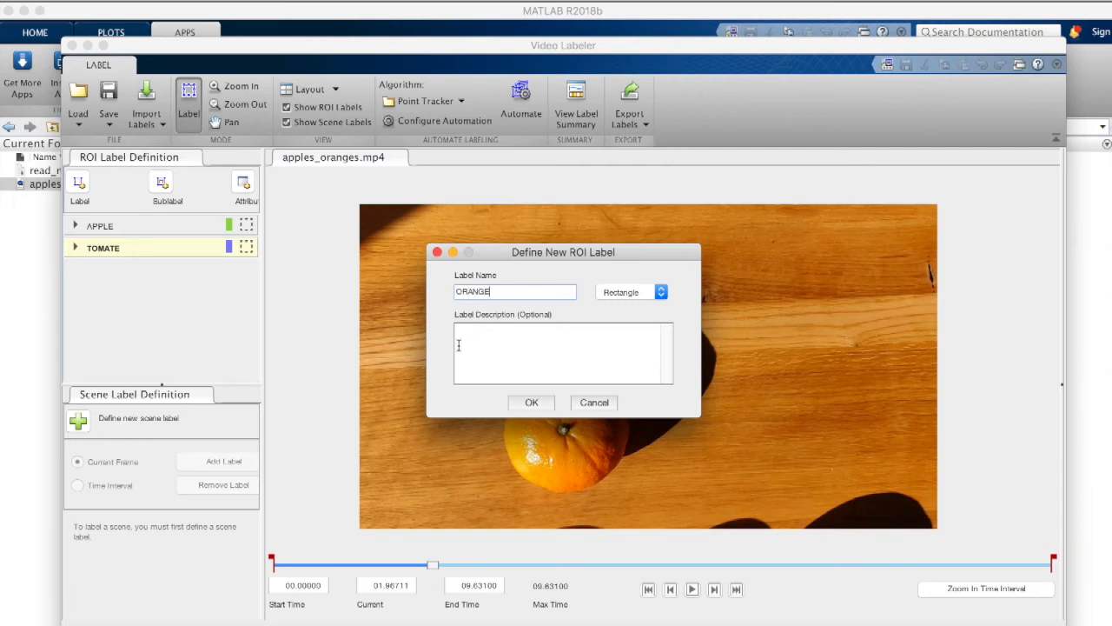
click(528, 401)
drag(551, 415, 630, 495)
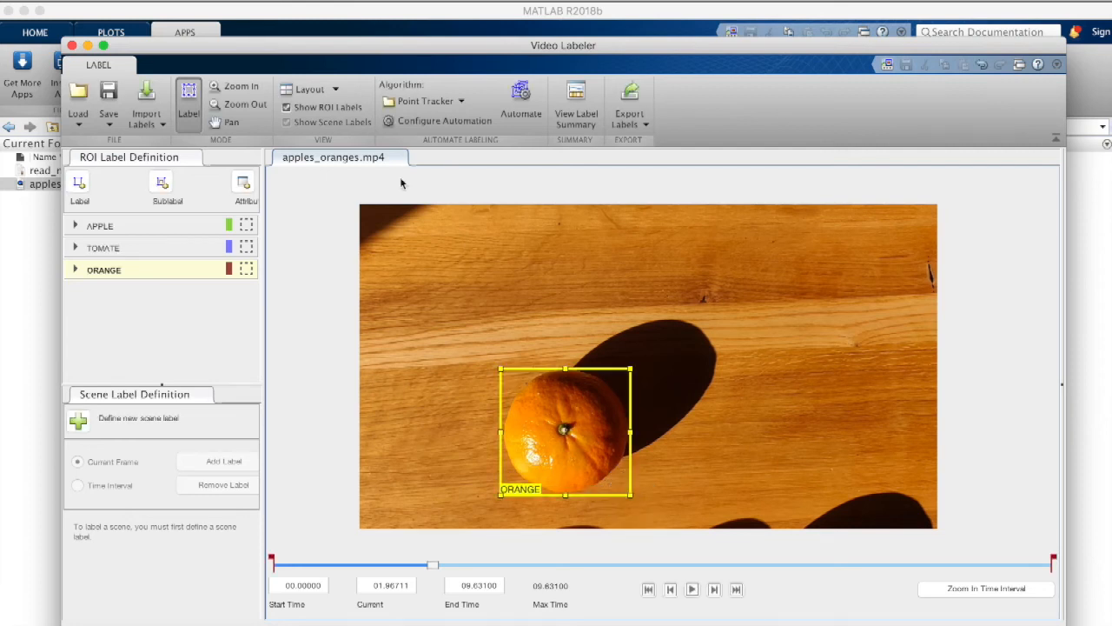
Step: Automate the first ORANGE rectangle with the Point Tracker, stop it near 3.3 s once the orange leaves view, and accept the labels
click(522, 97)
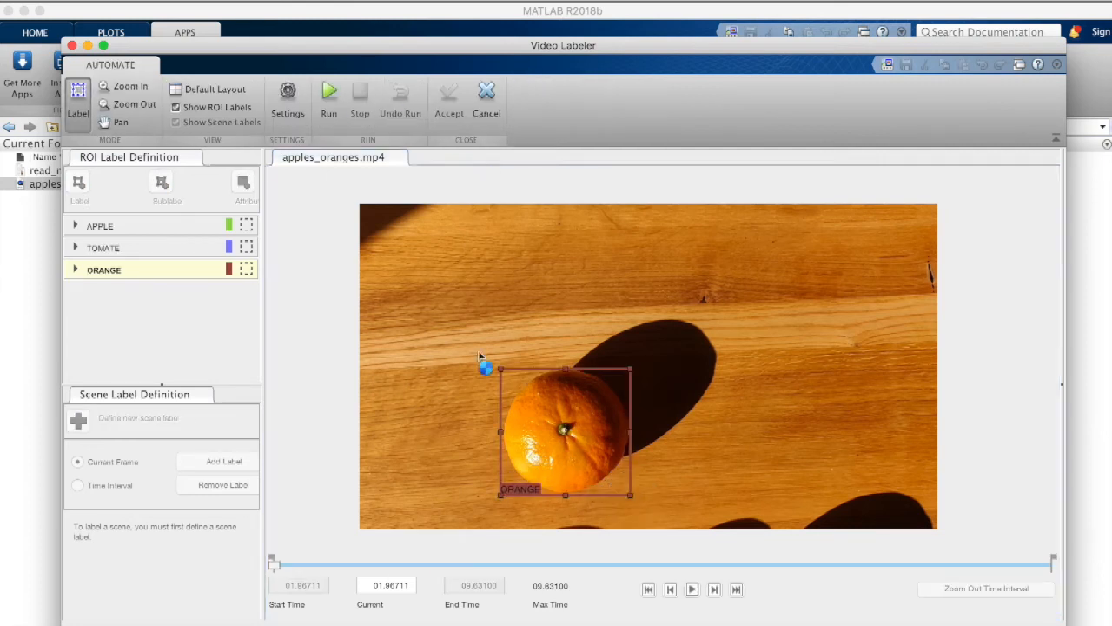
click(330, 93)
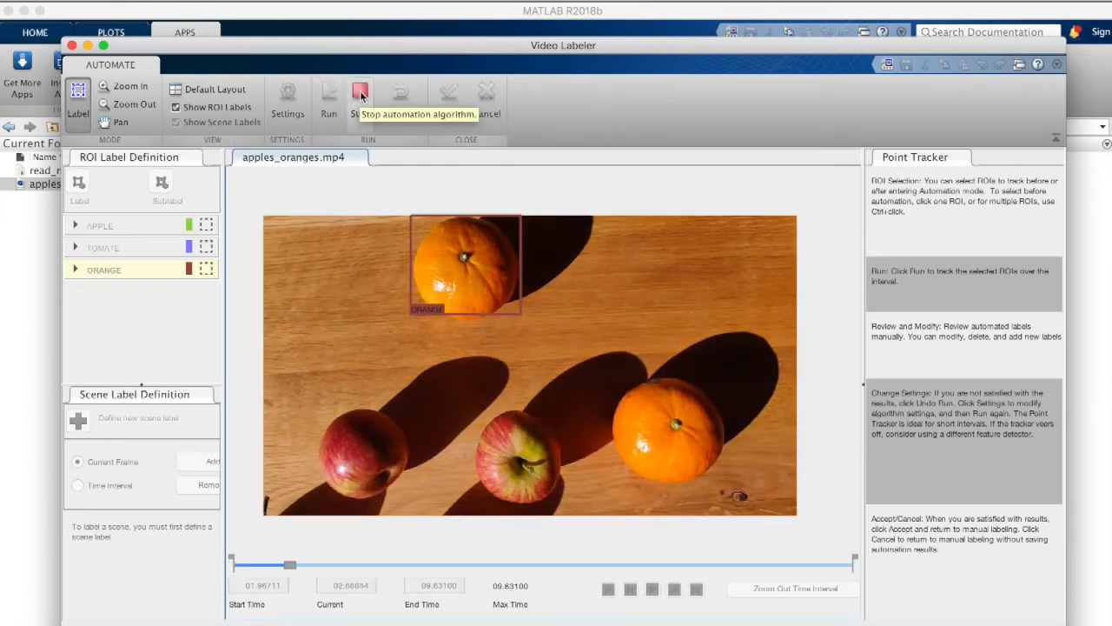
click(360, 94)
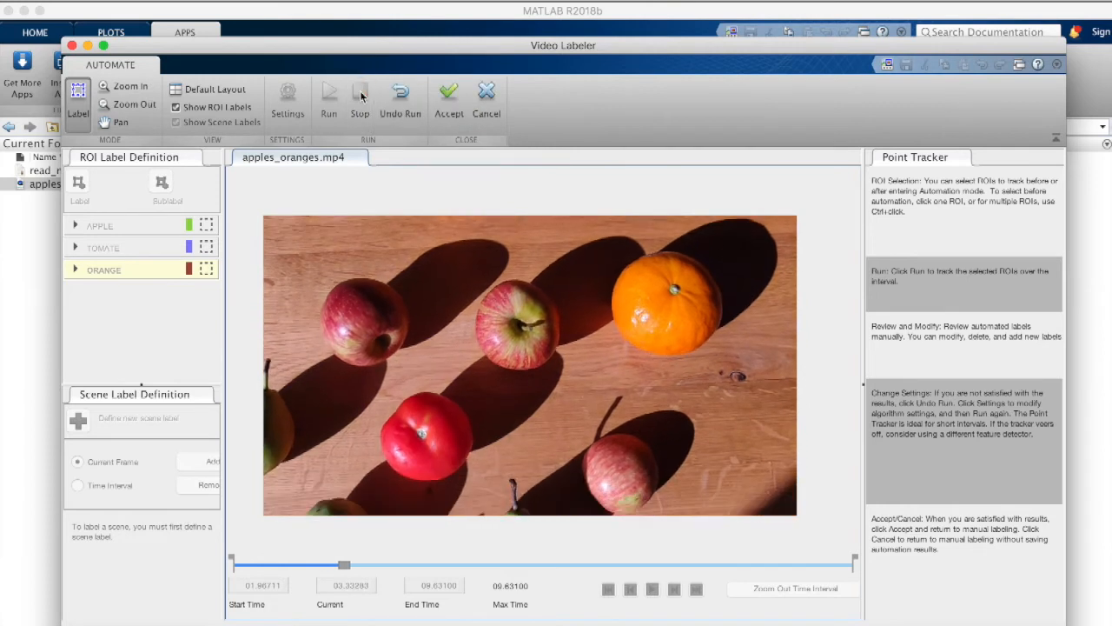
click(453, 94)
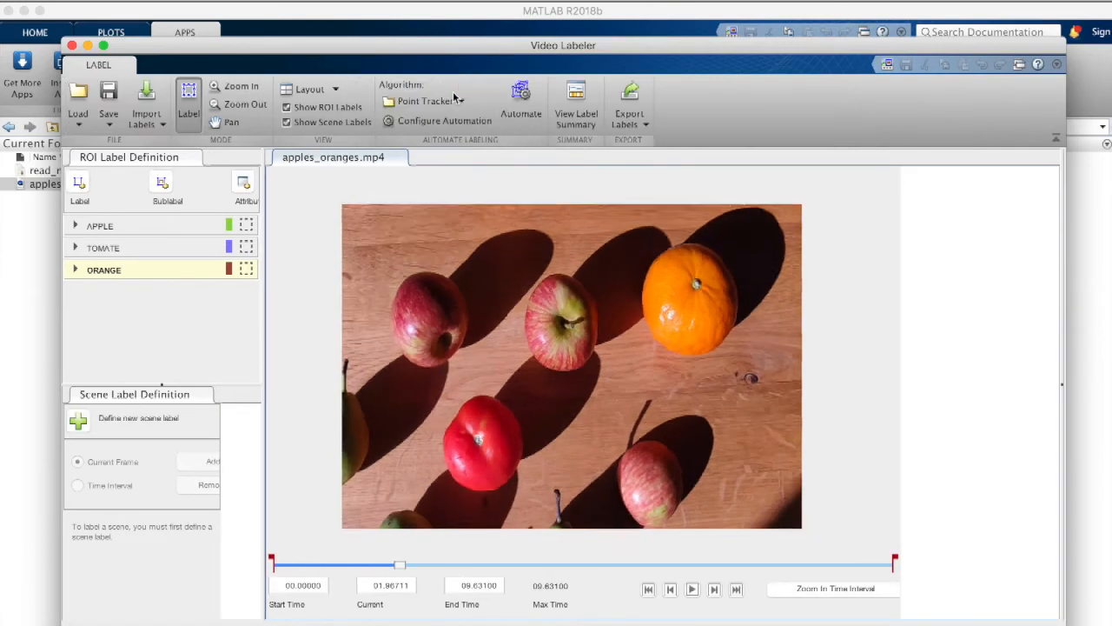
Step: Play the video to about 3.13 s and draw a second ORANGE rectangle around the fully visible orange beside the apples
click(692, 590)
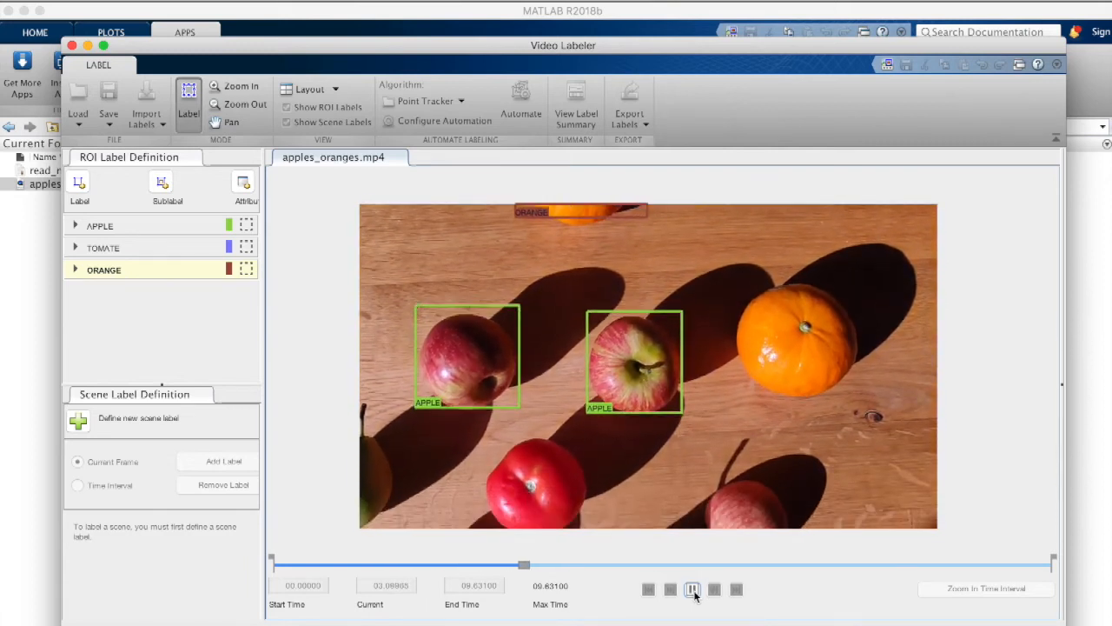
click(693, 590)
mouse_move(738, 281)
mouse_down()
mouse_move(832, 344)
mouse_move(858, 400)
mouse_up()
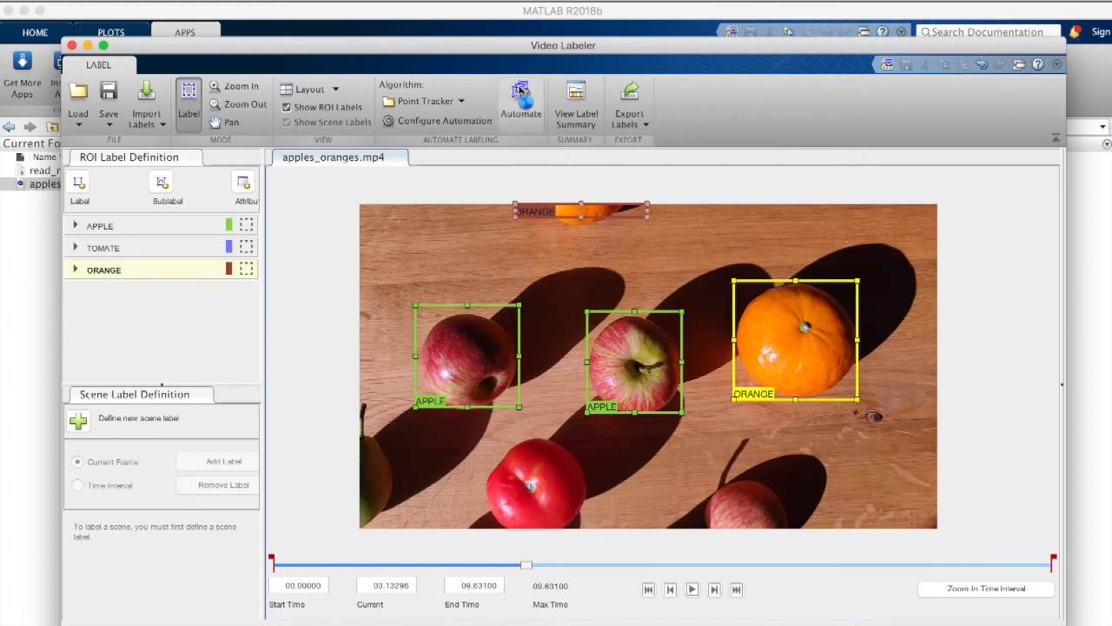
Step: Automate the second ORANGE rectangle with the Point Tracker, stop it near 8.4 s, and accept the labels
click(521, 91)
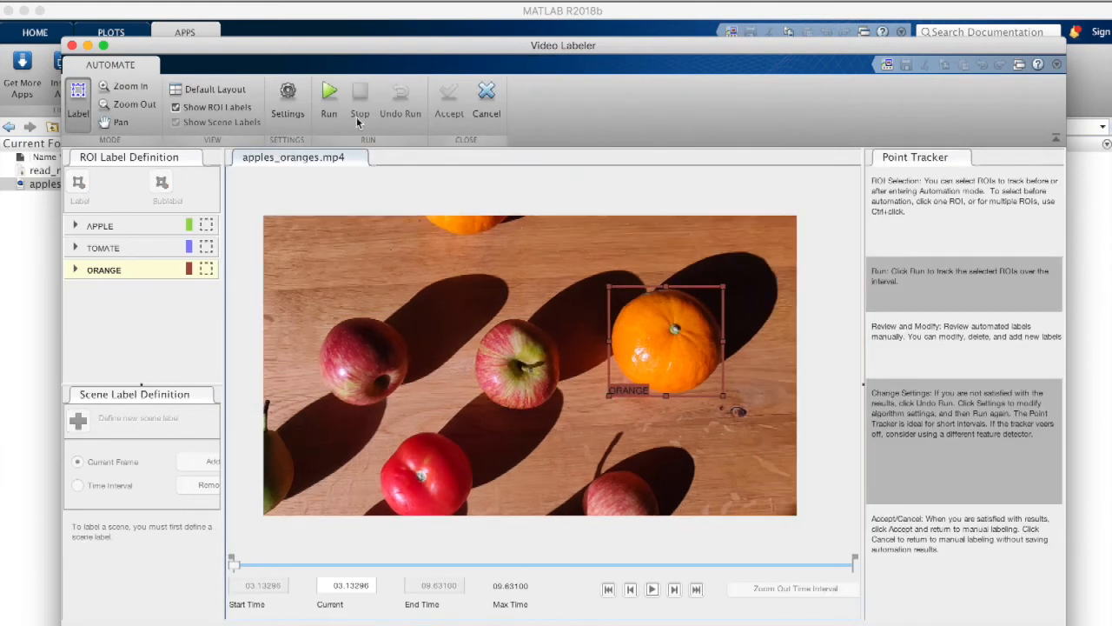
click(330, 93)
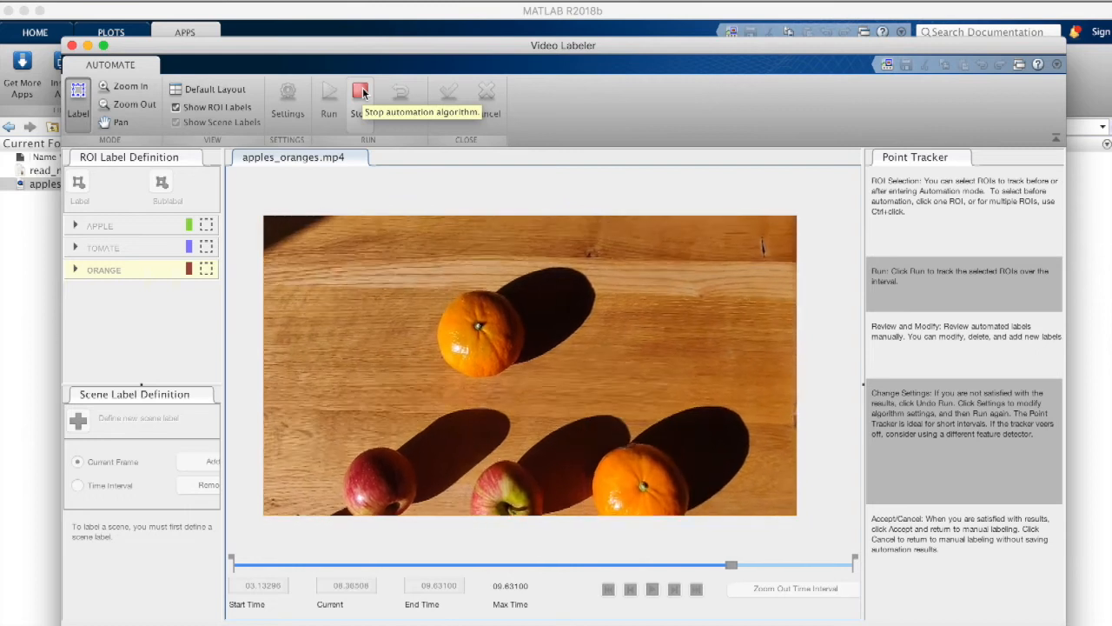
click(362, 92)
click(448, 96)
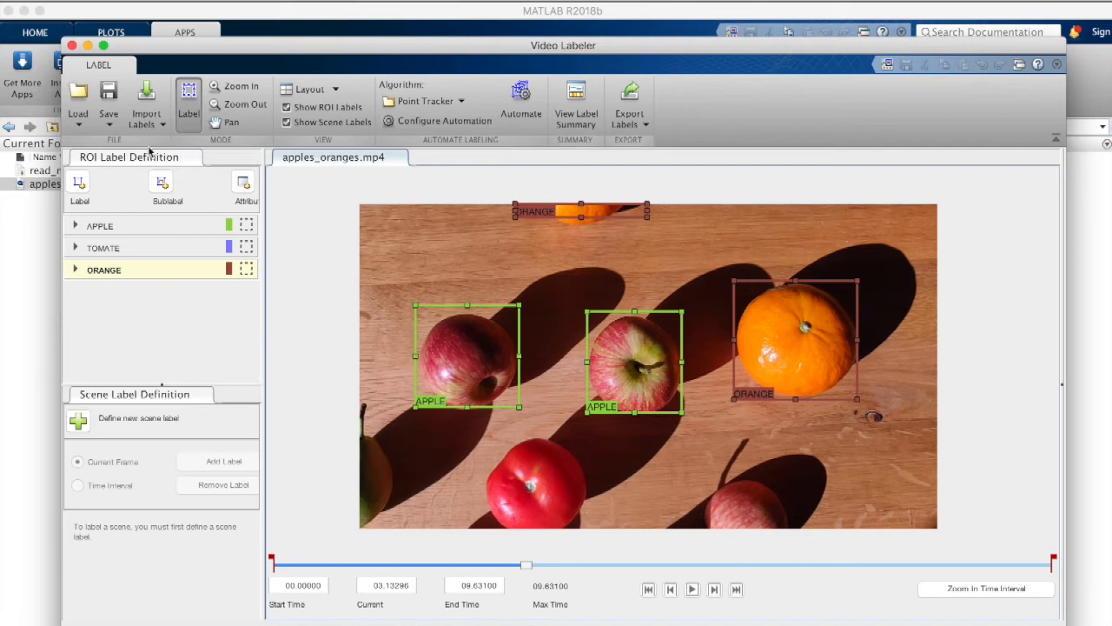
Step: Save the labeling session as videoLabelingSession_apples_oranges in MAT-file format in the TUTORIALS folder
click(109, 122)
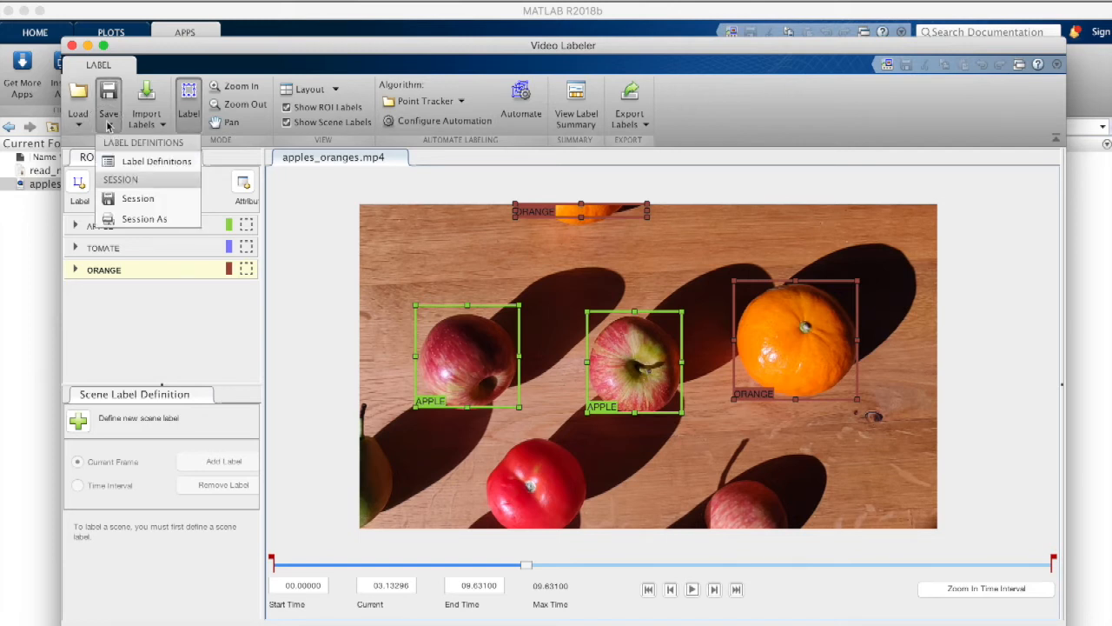
click(127, 221)
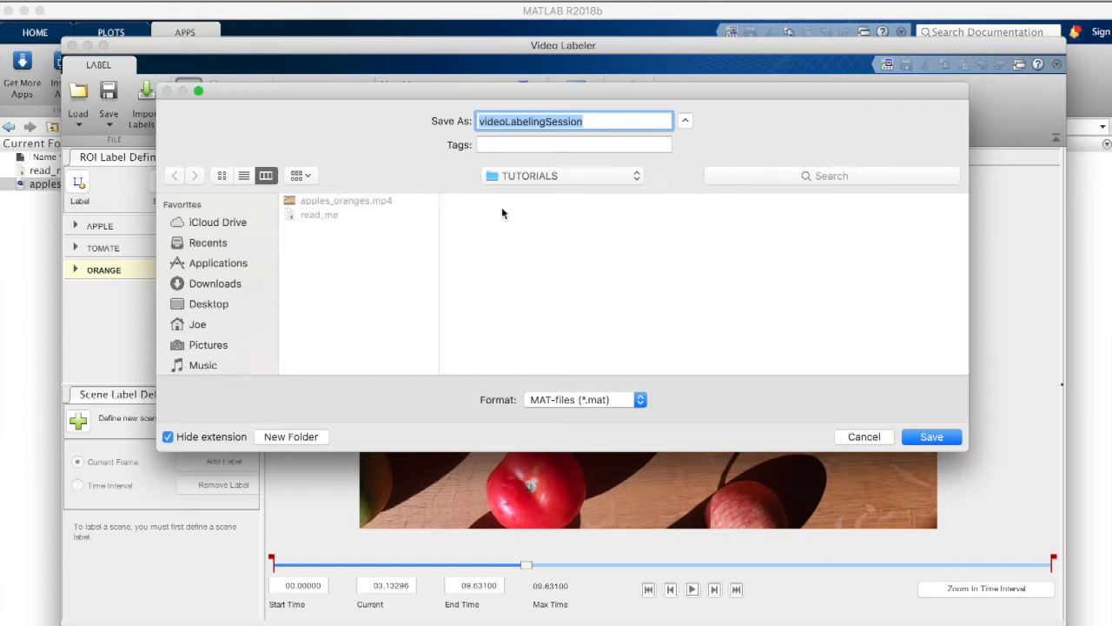
click(609, 121)
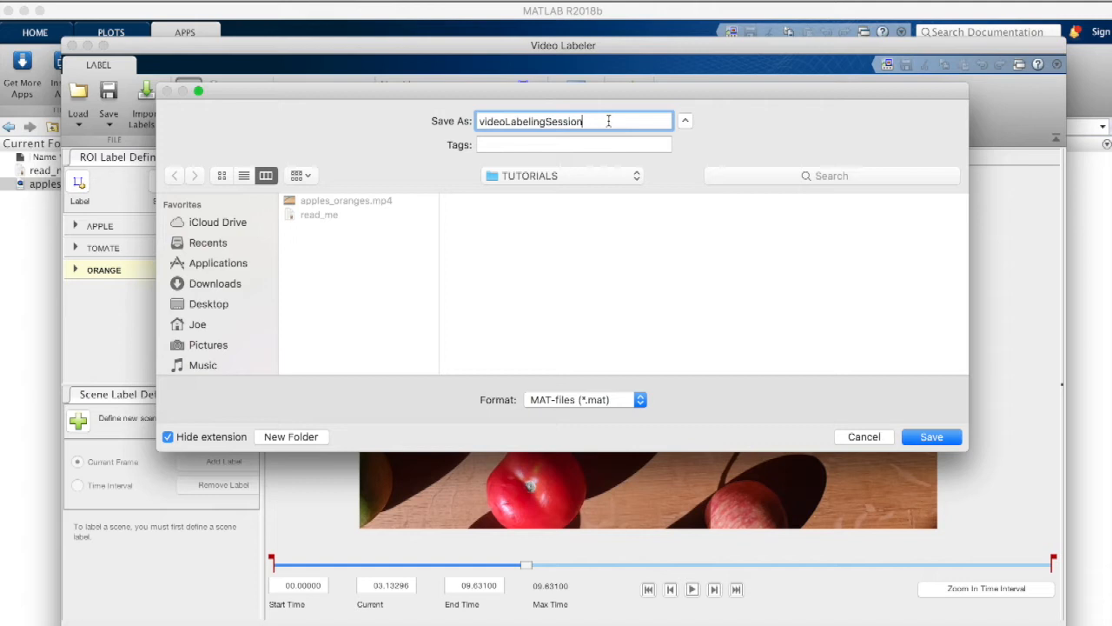
text(_apples_oranges)
click(929, 437)
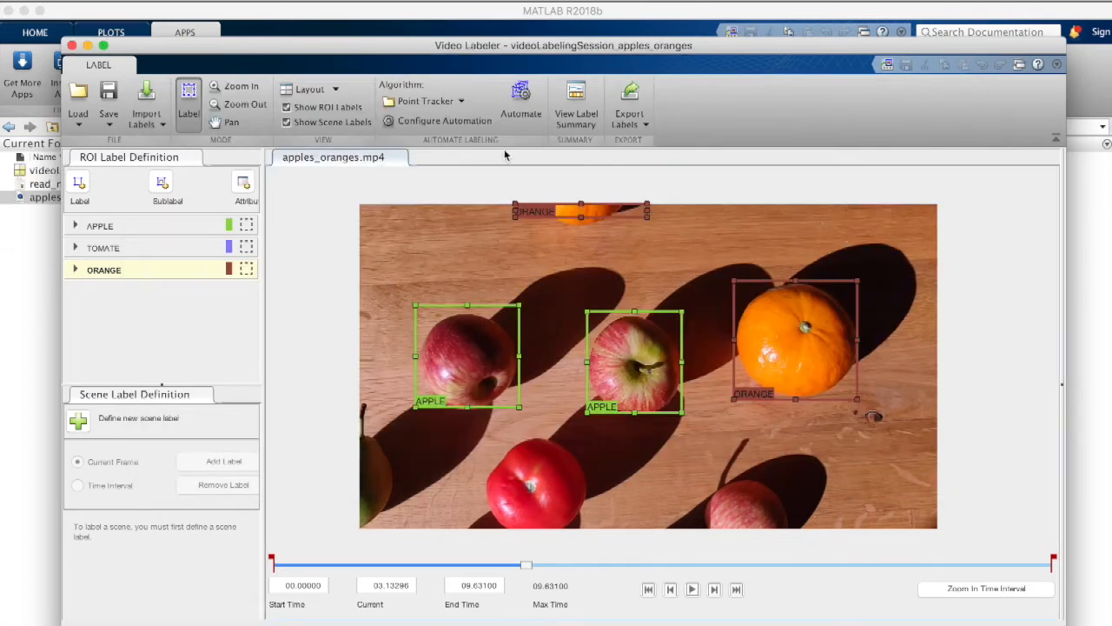
Step: Export the labels to the workspace as the variable gTruth and close the Video Labeler
click(645, 126)
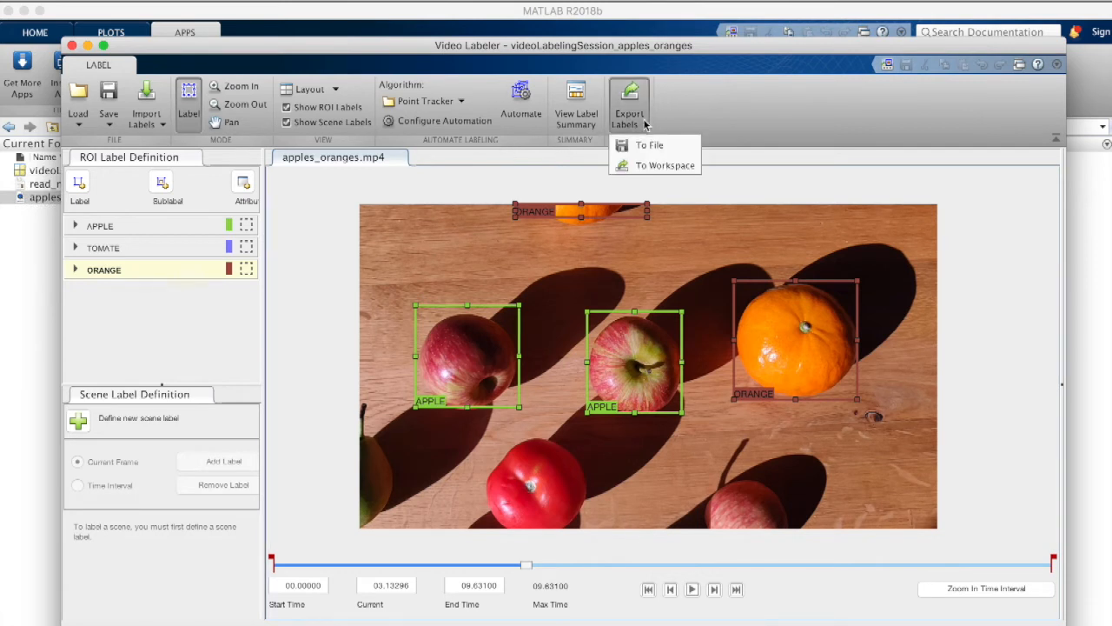
click(648, 165)
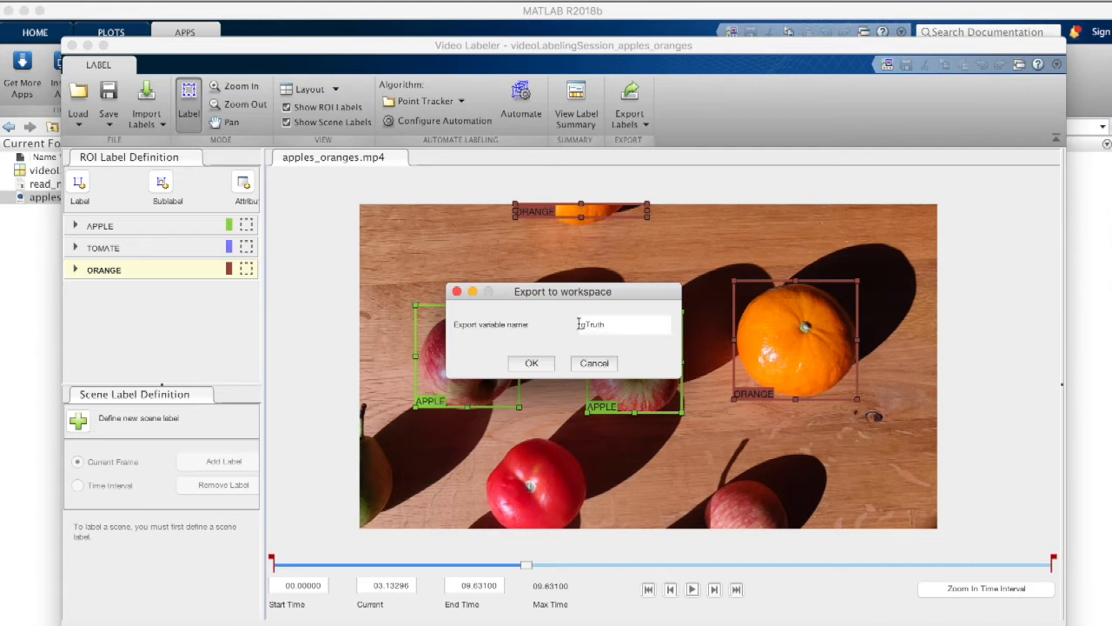
click(530, 365)
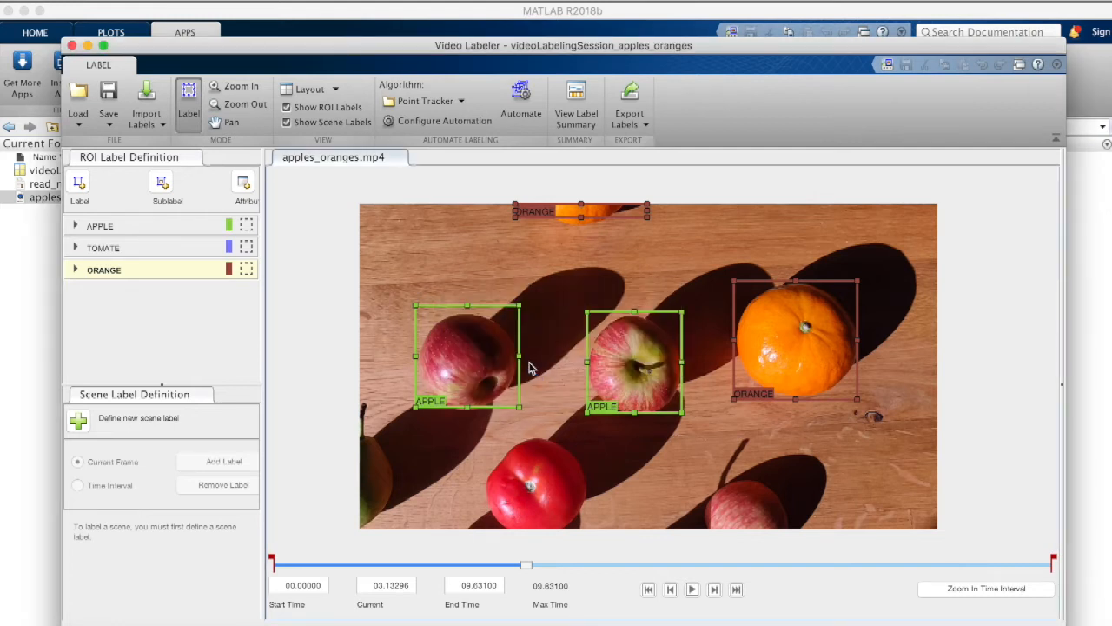
click(72, 46)
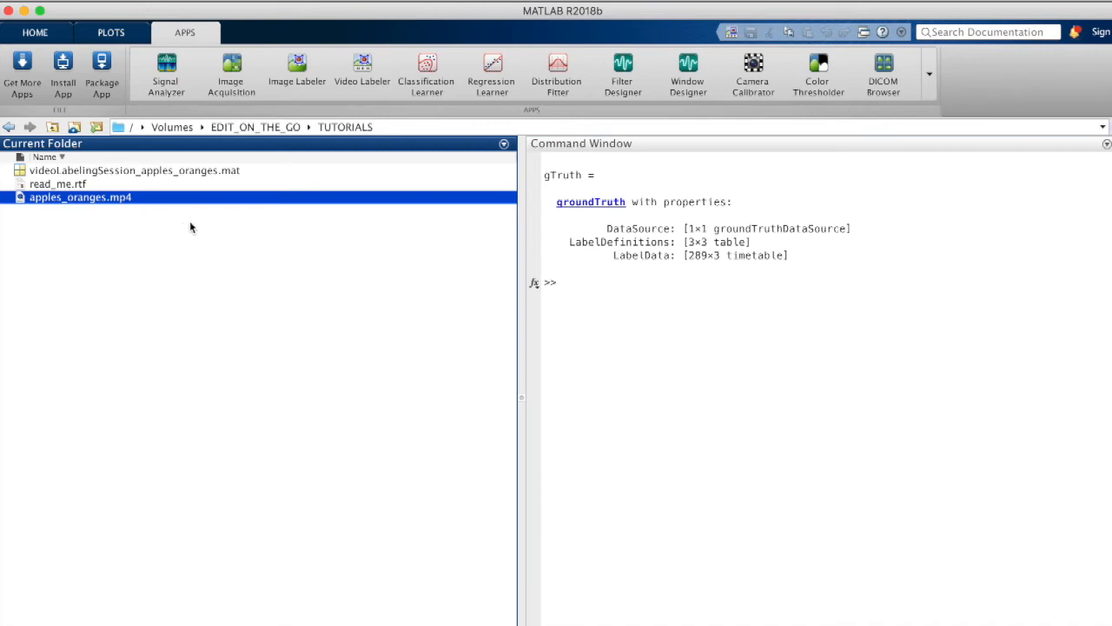
Step: Load videoLabelingSession_apples_oranges.mat and run writetable(timetable2table(gTruth.LabelData),'apples_oranges','Delimiter',',') to write the label data to a text file
double_click(73, 171)
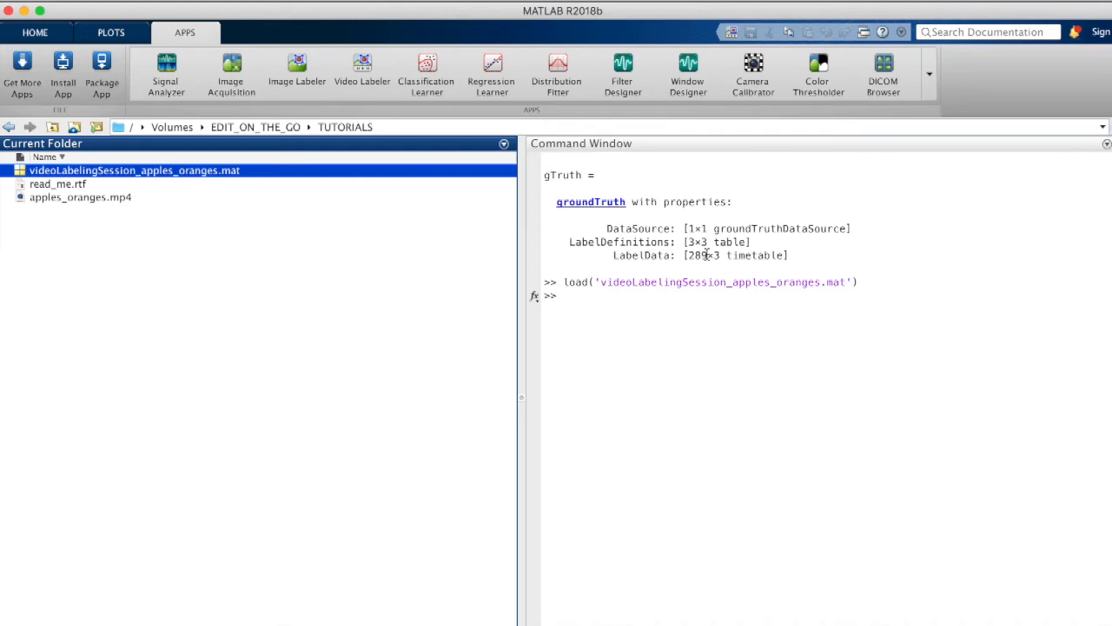
click(580, 298)
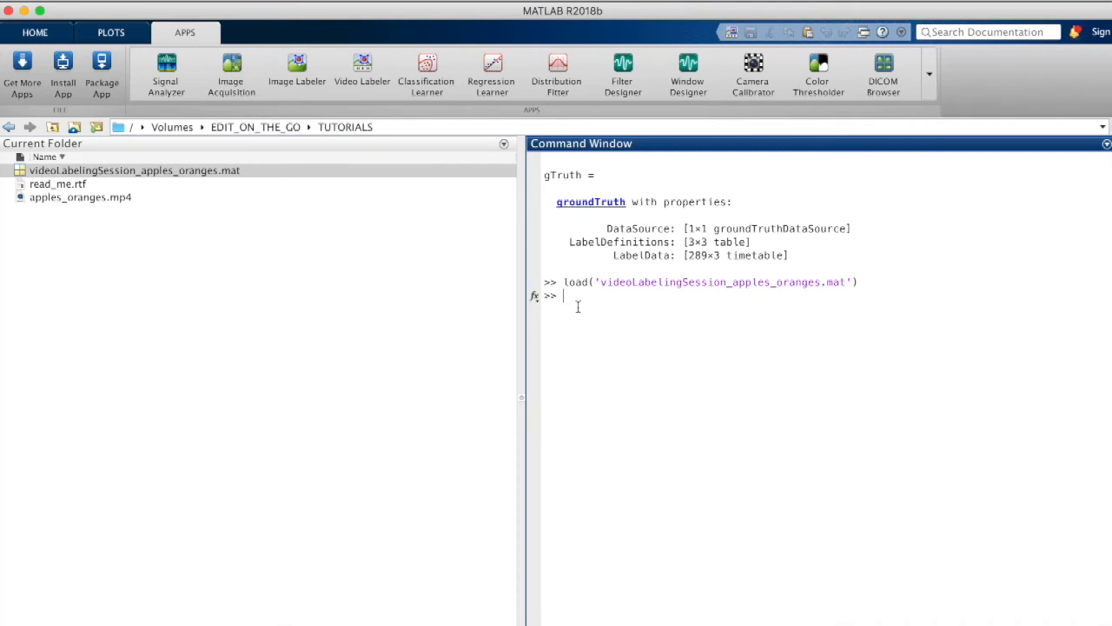
key(Up)
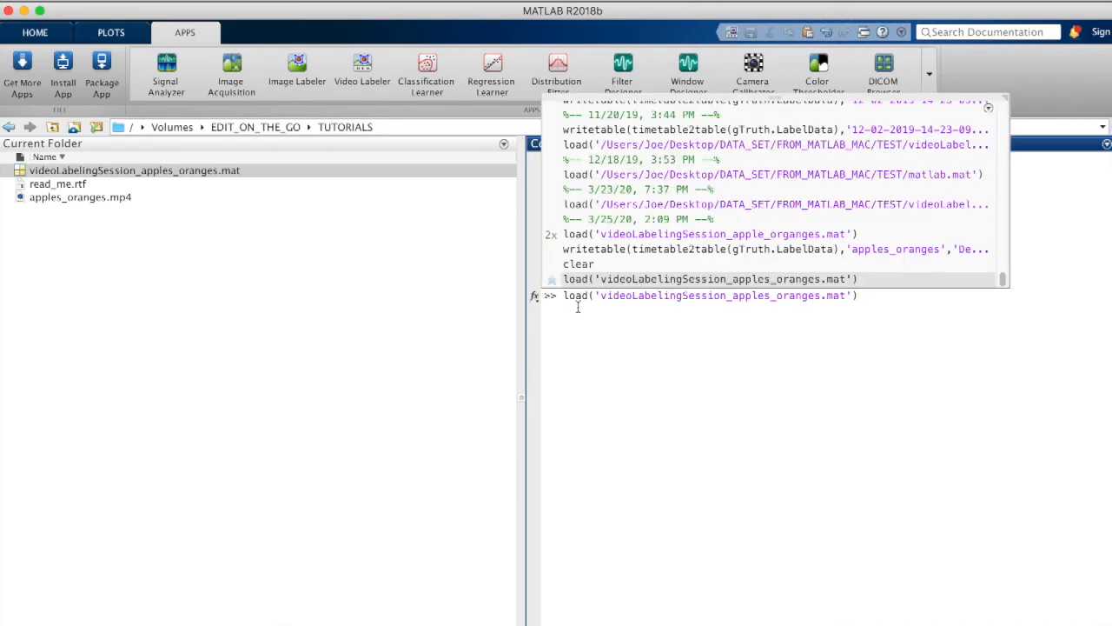
key(Up)
key(Up)
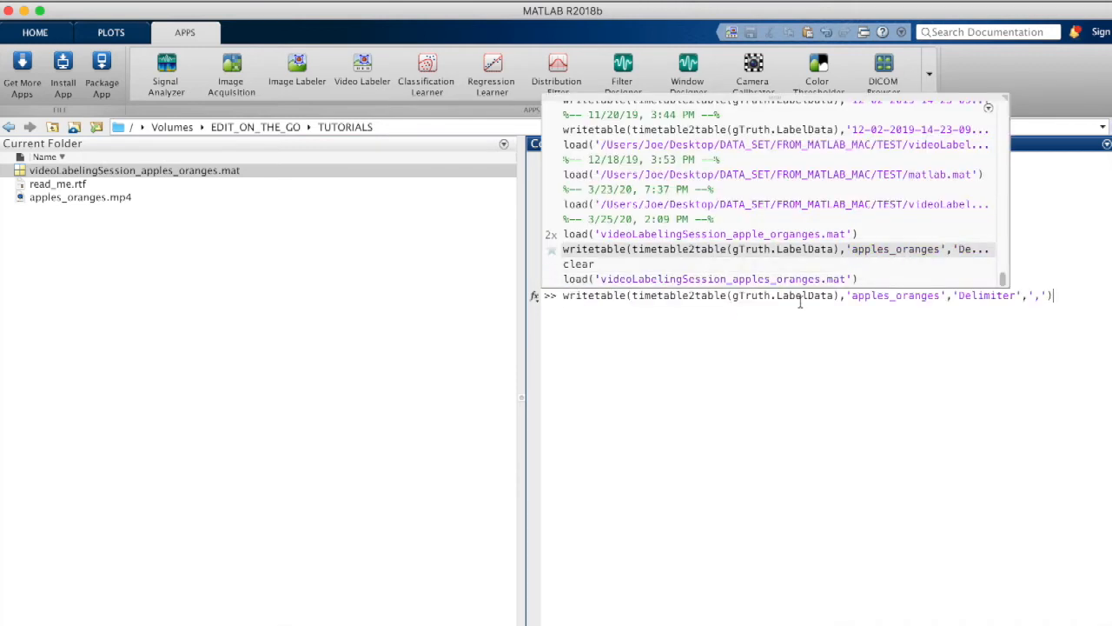
click(801, 302)
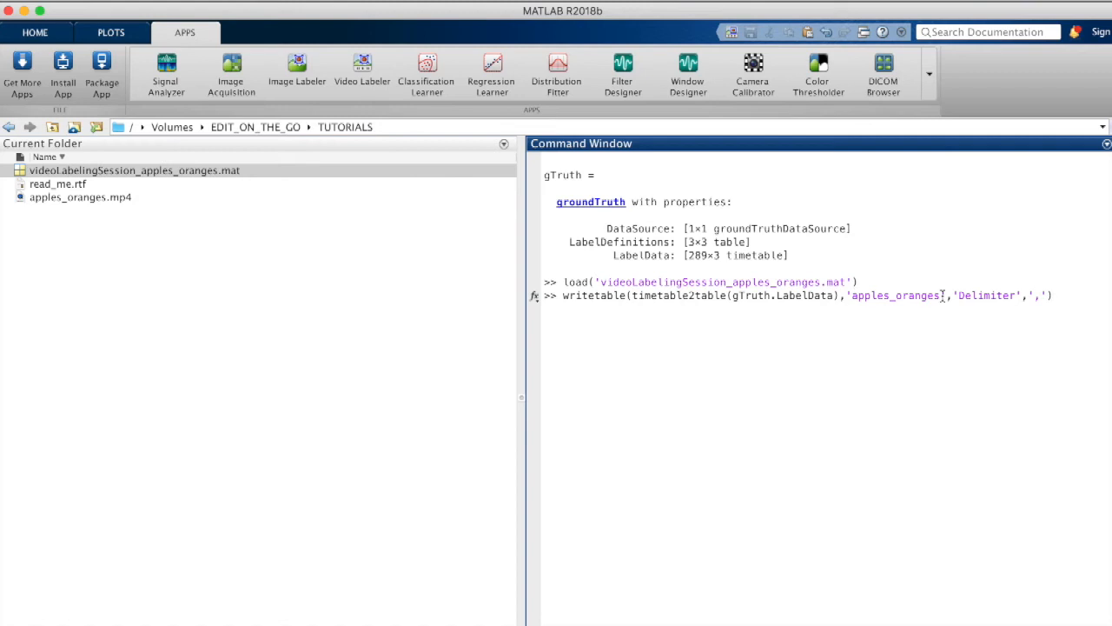
click(24, 613)
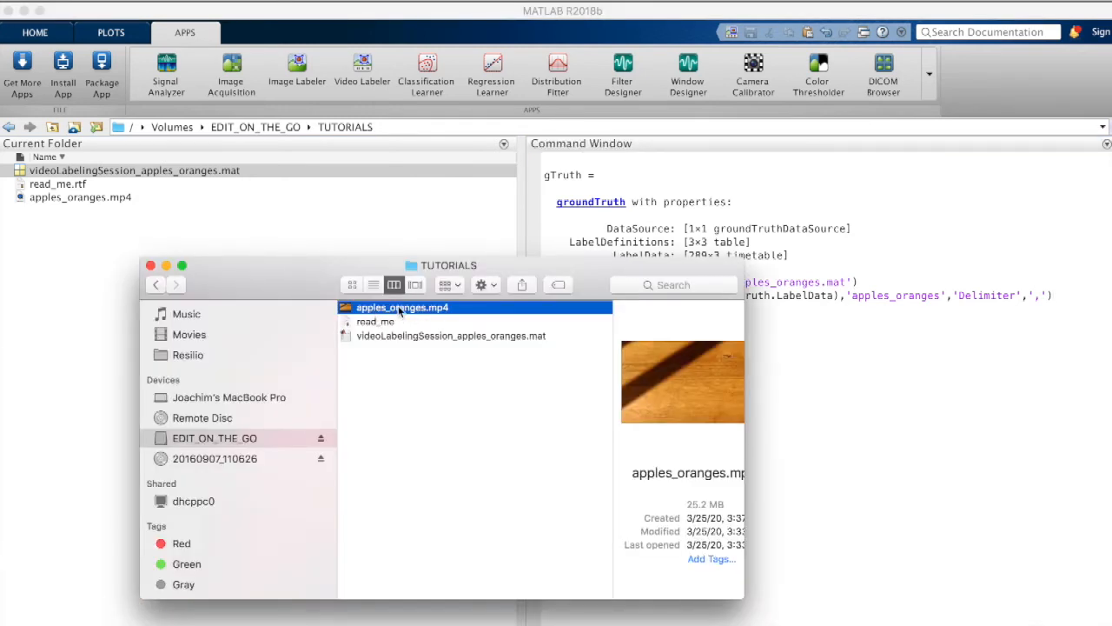
click(1057, 278)
key(Return)
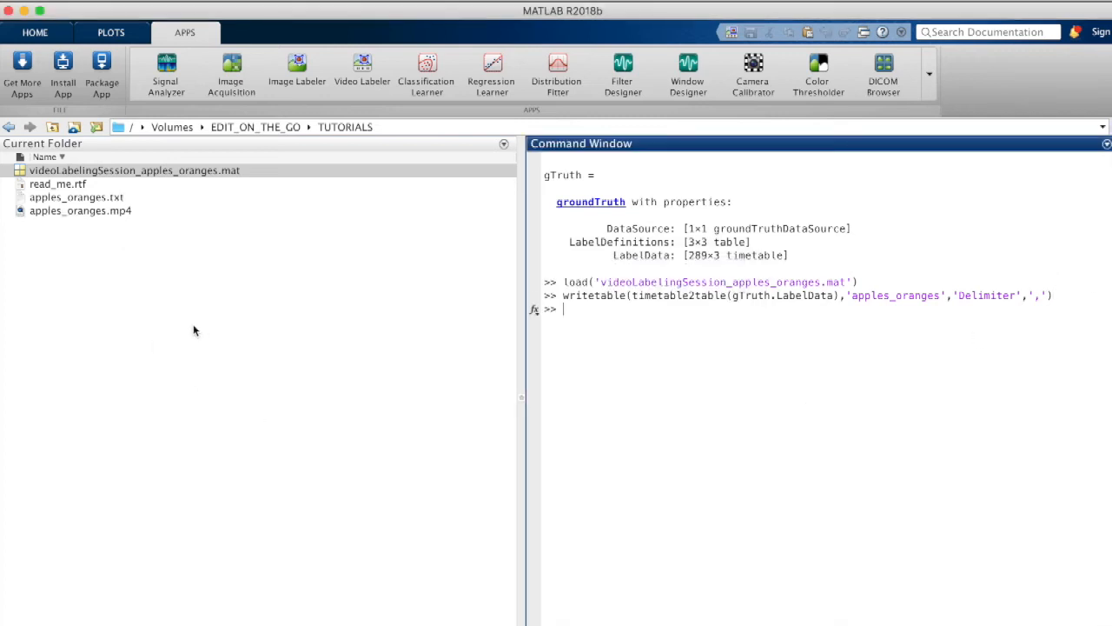
Step: Switch to Finder, preview apples_oranges.txt from the TUTORIALS folder and widen the preview to examine its comma-separated rows
click(83, 200)
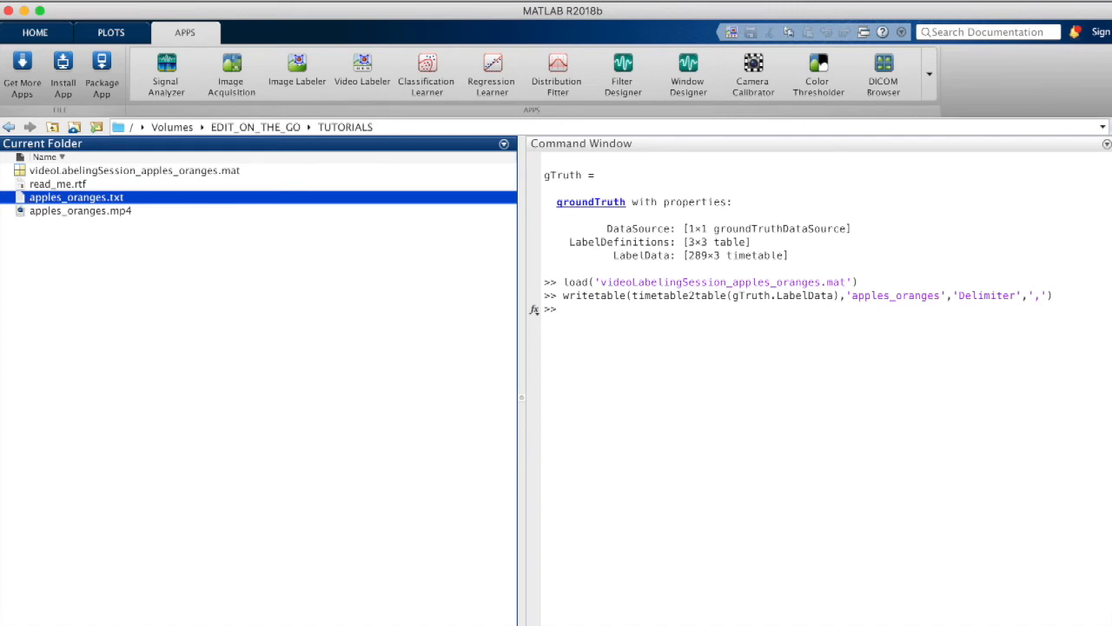
click(45, 608)
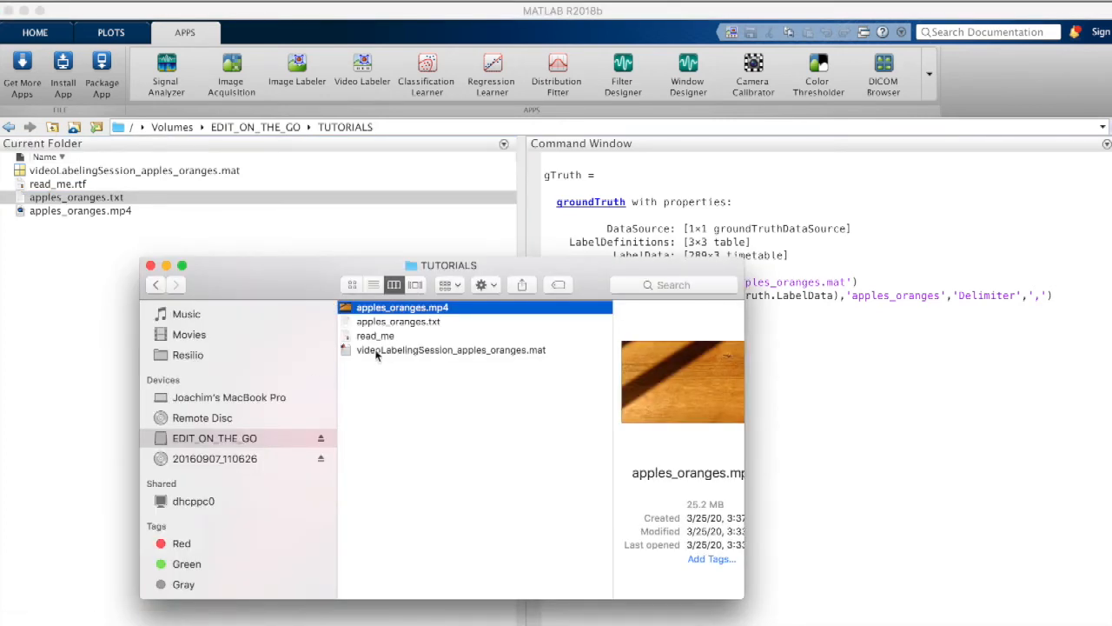
click(399, 321)
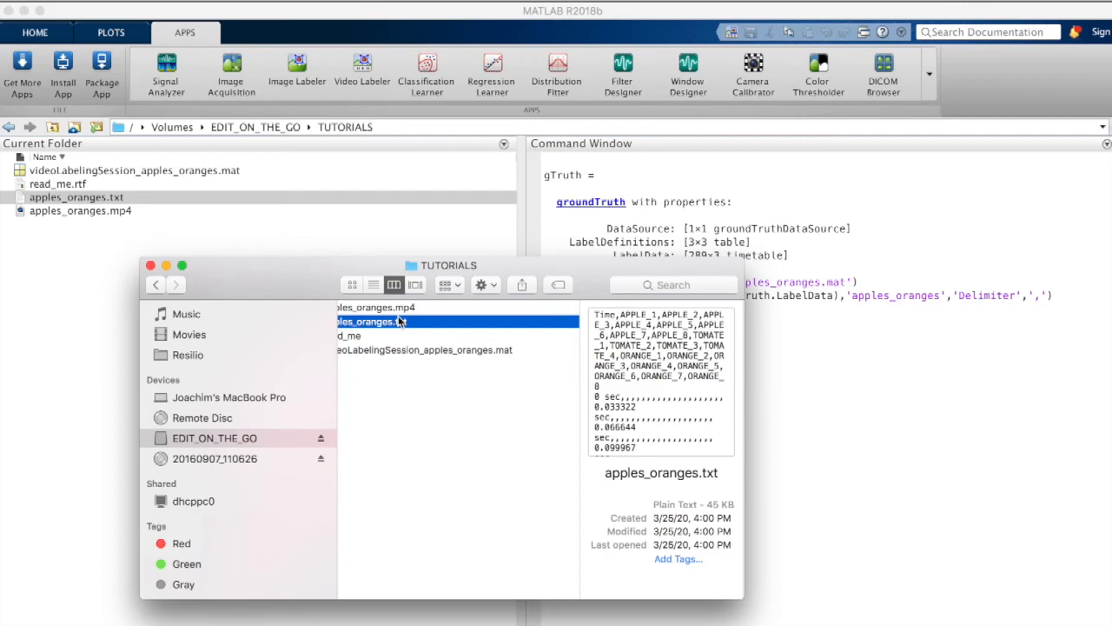
key(space)
scroll(476, 399, down, 3)
scroll(476, 399, down, 15)
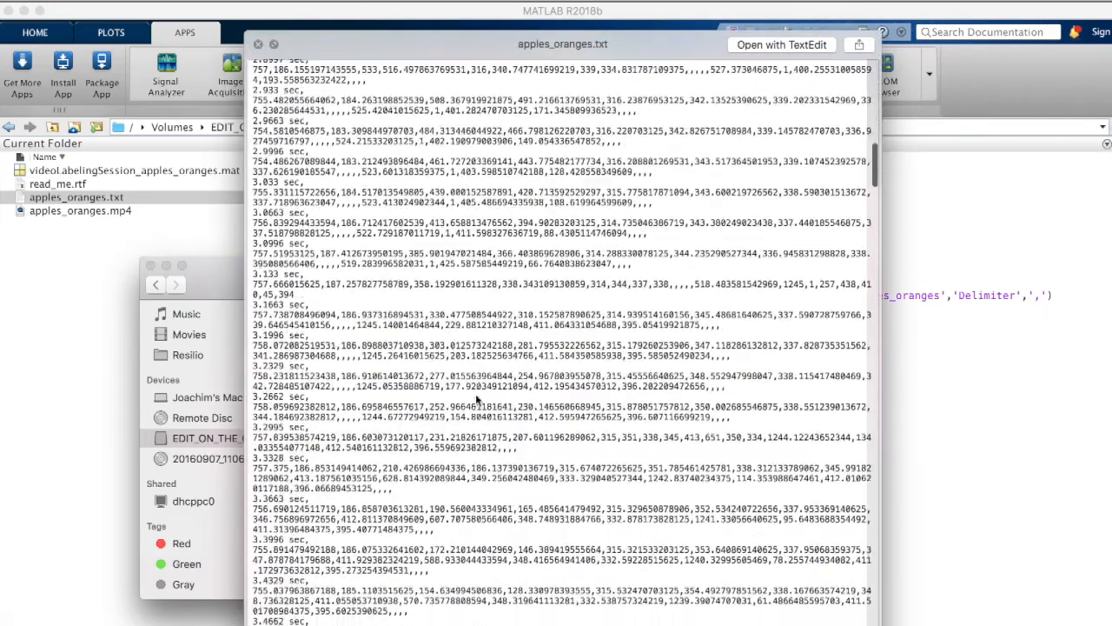
scroll(475, 393, down, 5)
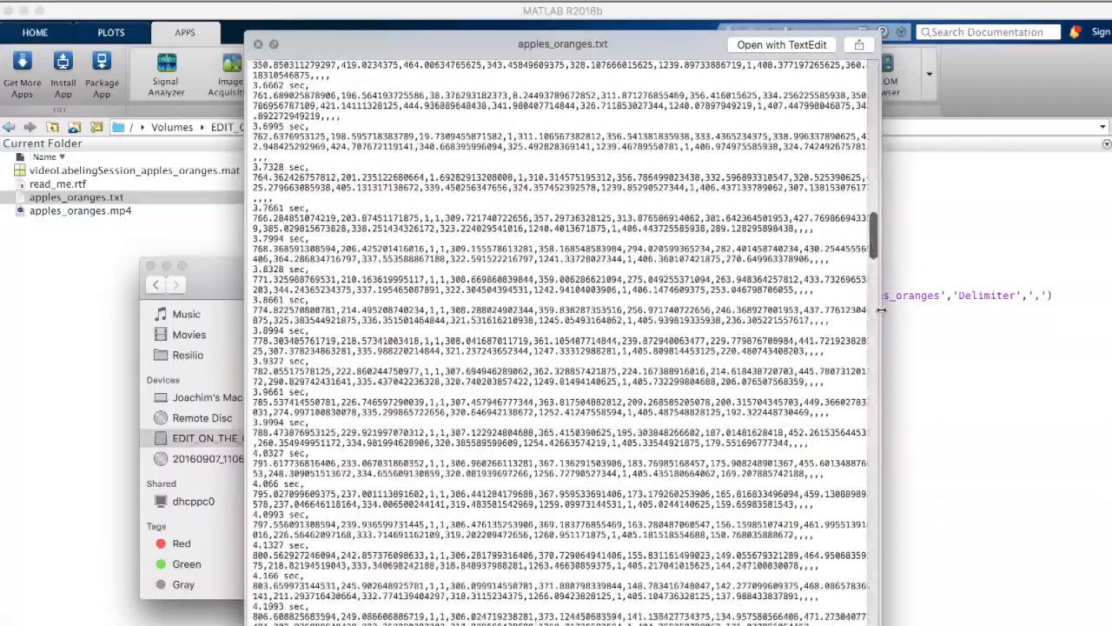
drag(921, 305, 1108, 320)
Step: Examine the header columns and the first time-stamped label coordinates in the apples_oranges.txt preview, and close the preview
scroll(521, 315, up, 5)
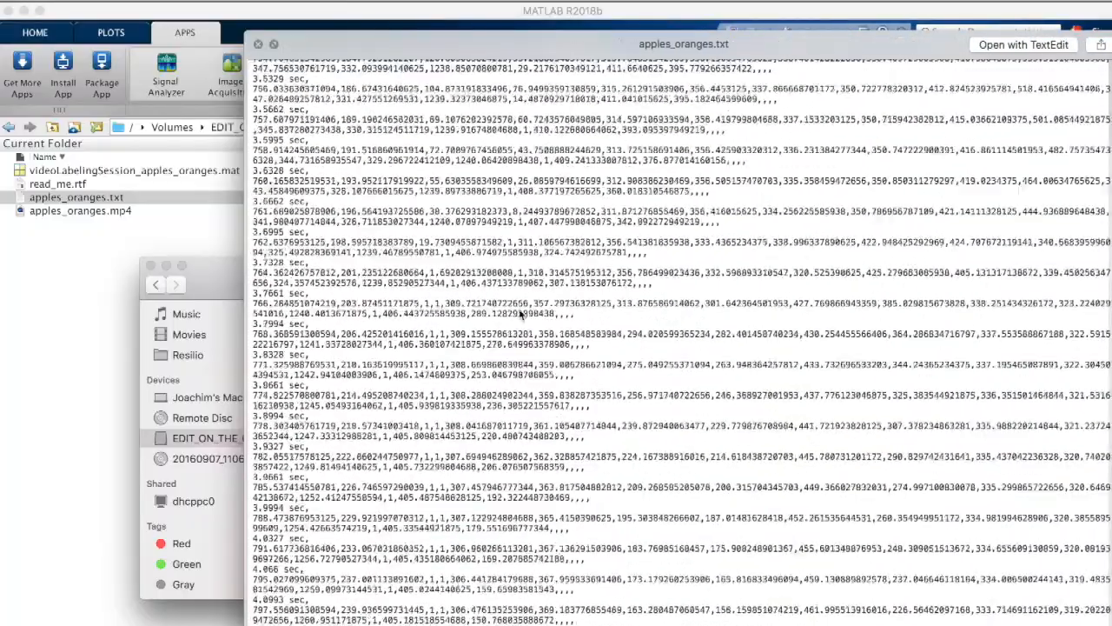
scroll(520, 314, up, 10)
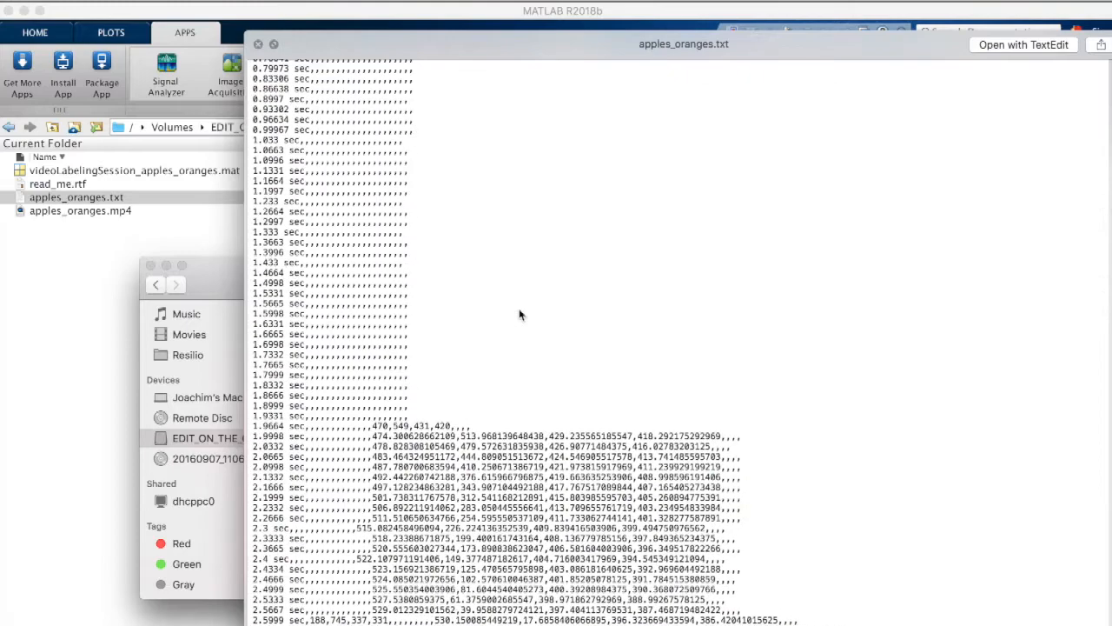
scroll(520, 315, up, 5)
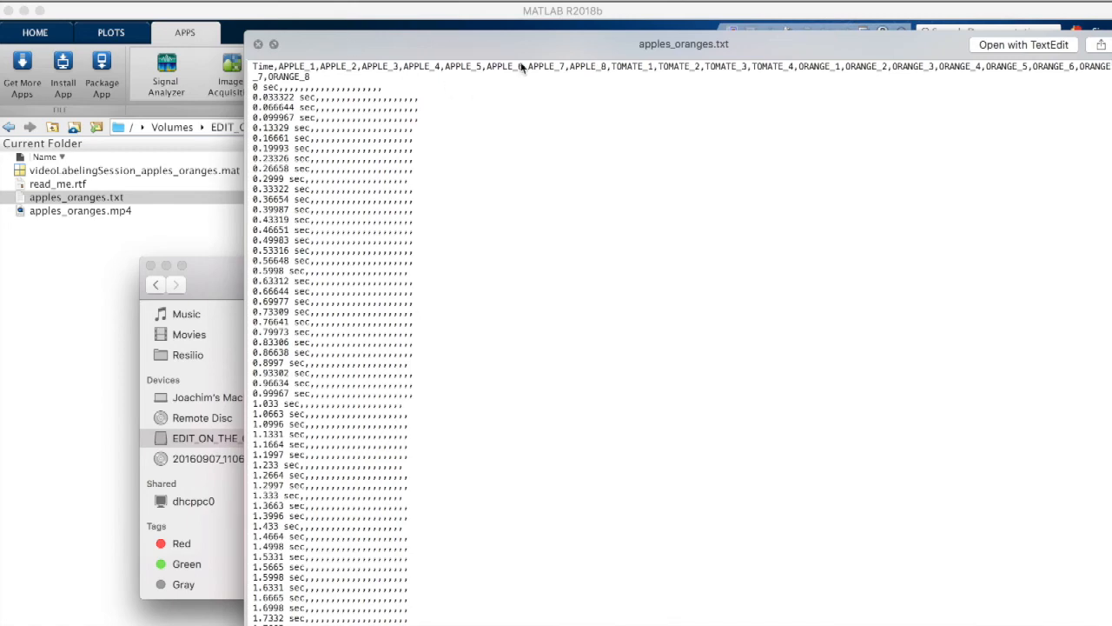
scroll(783, 113, down, 10)
scroll(783, 113, down, 2)
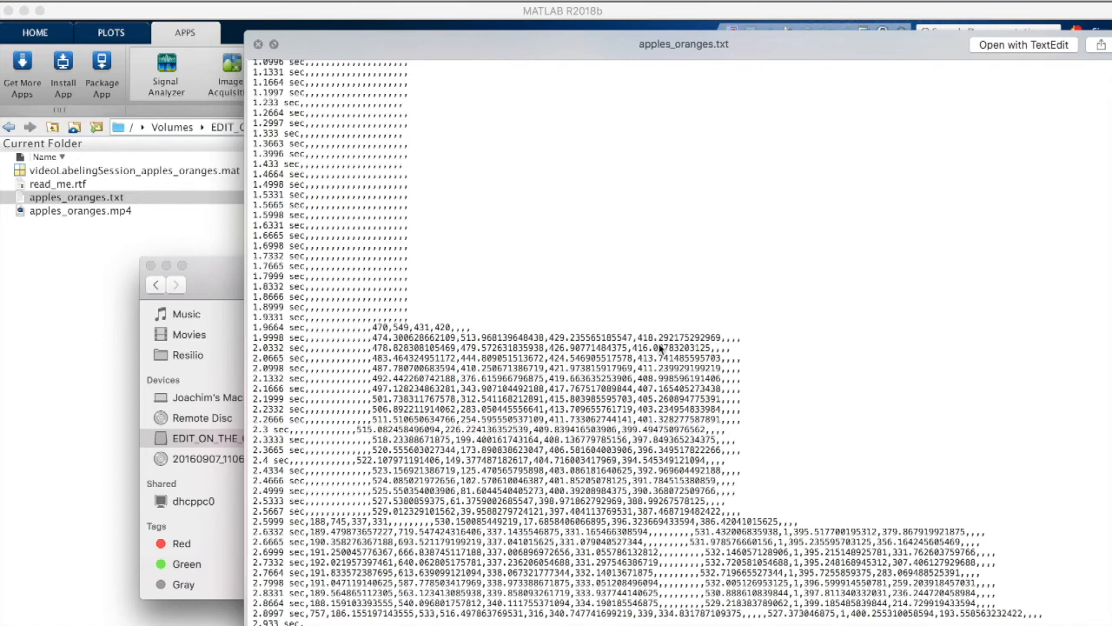
click(213, 277)
drag(220, 277, 131, 275)
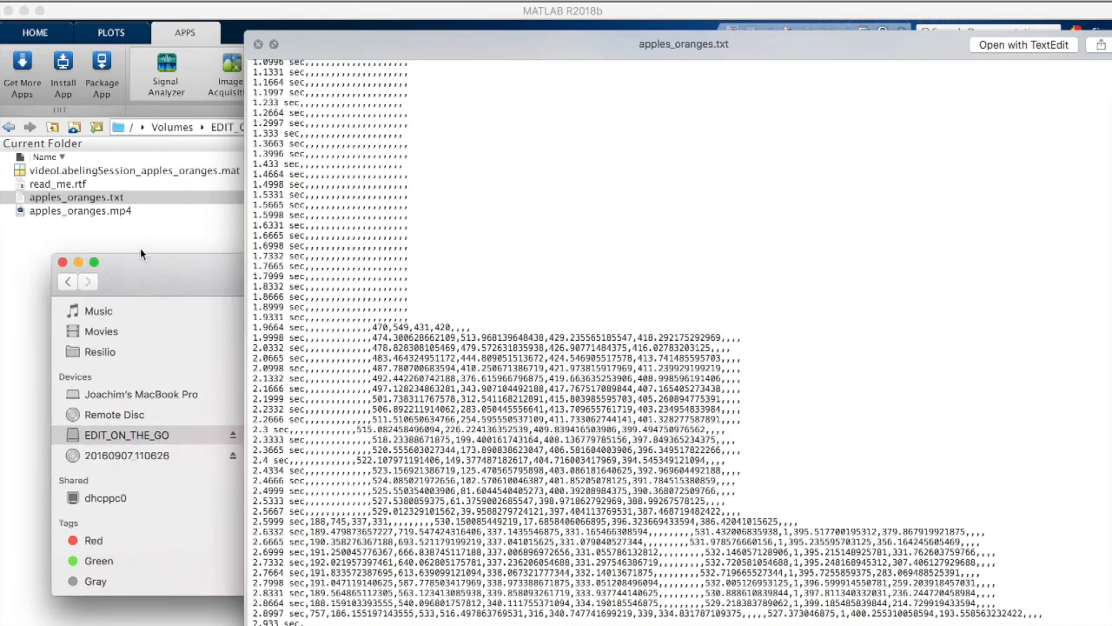
key(space)
scroll(347, 352, left, 3)
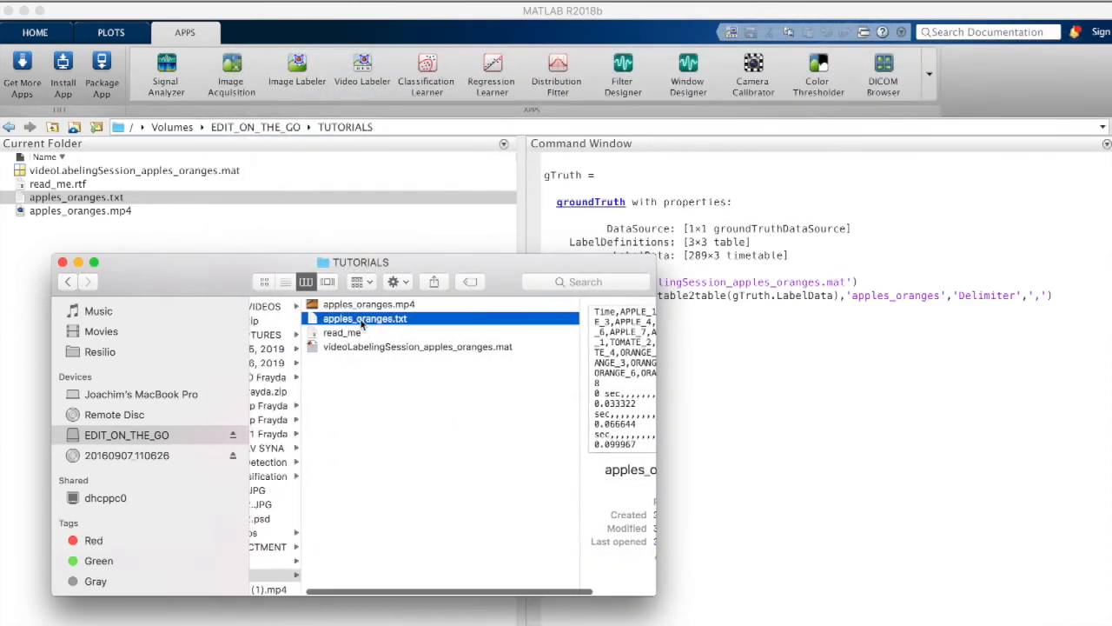
Step: Preview the apples_oranges.mp4 video in Finder to compare it with the exported timestamps, and close the preview
click(357, 310)
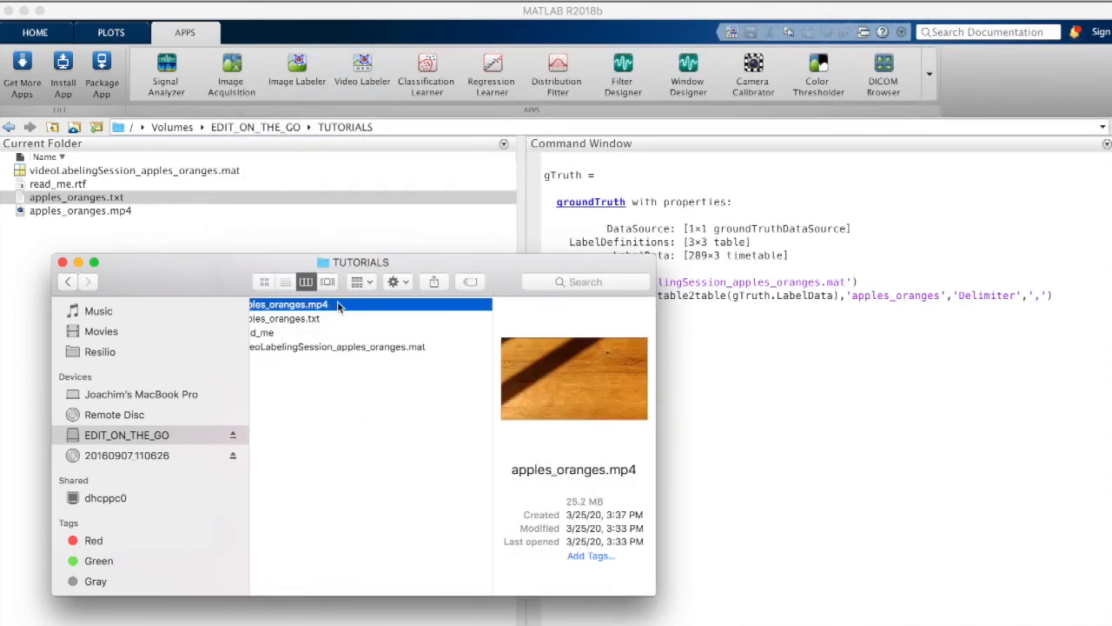
key(space)
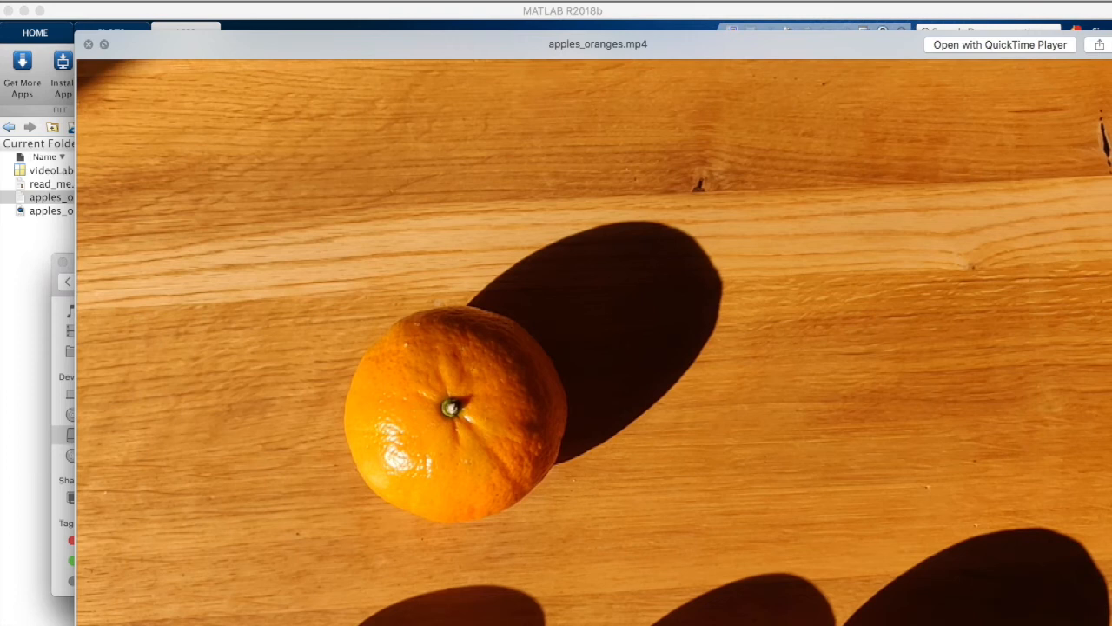
key(space)
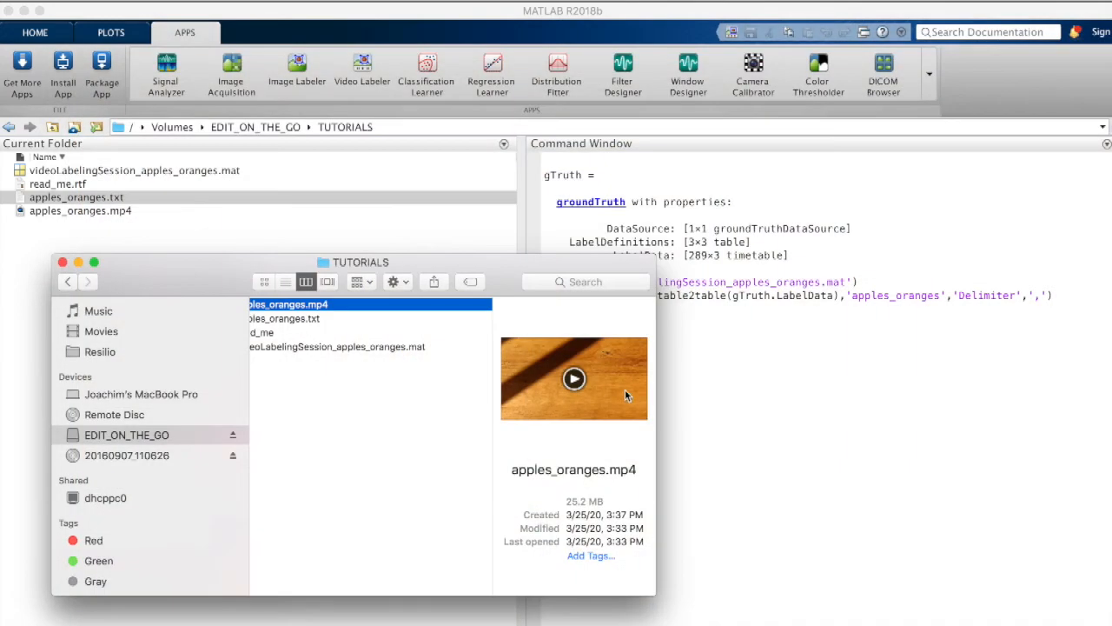
Step: Open apples_oranges.mp4 in QuickTime Player, examine its resolution and frame rate in the movie inspector, and close the video
double_click(319, 309)
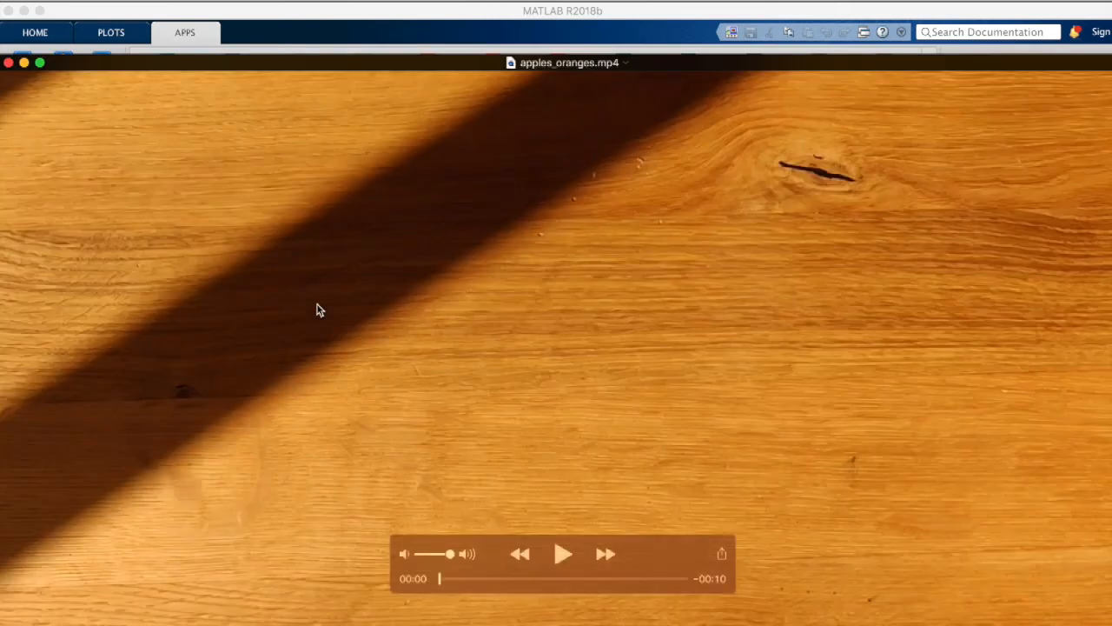
key(super+i)
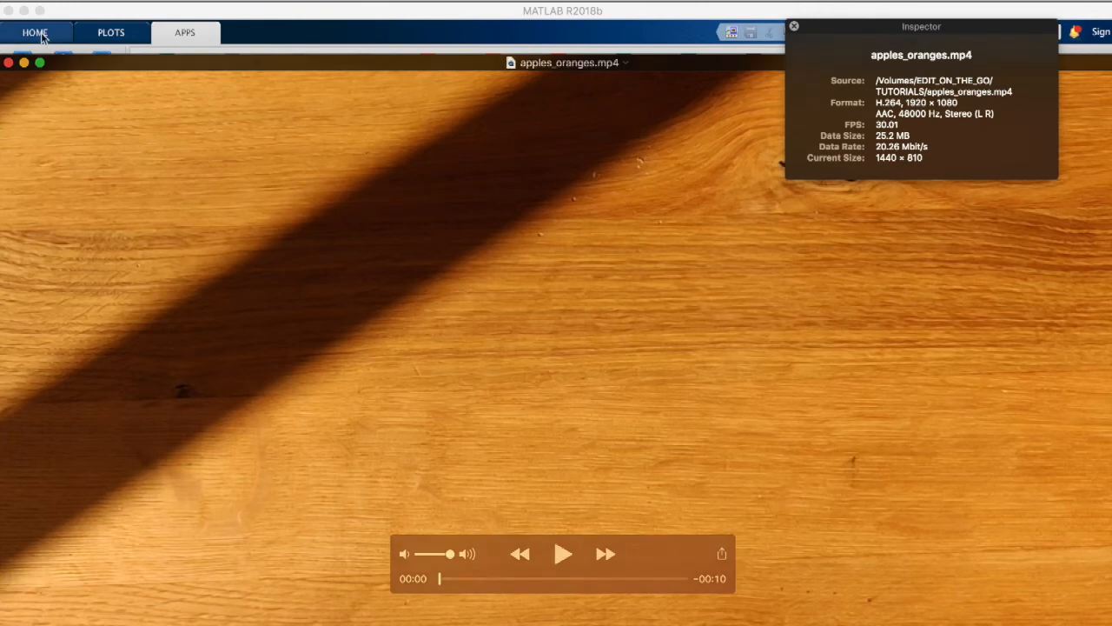
click(40, 65)
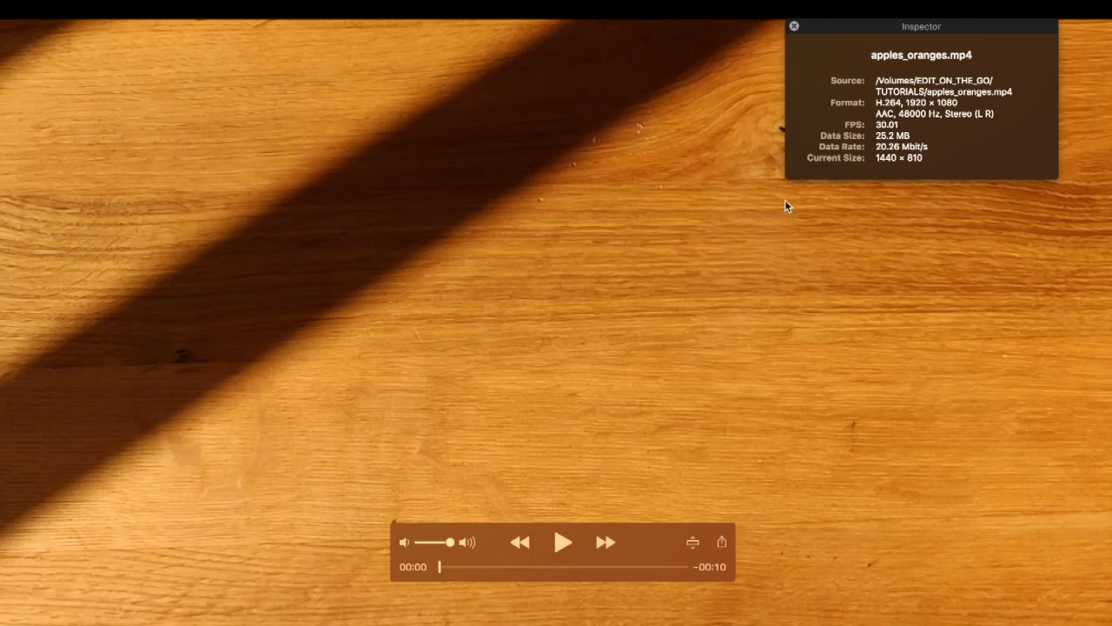
click(794, 28)
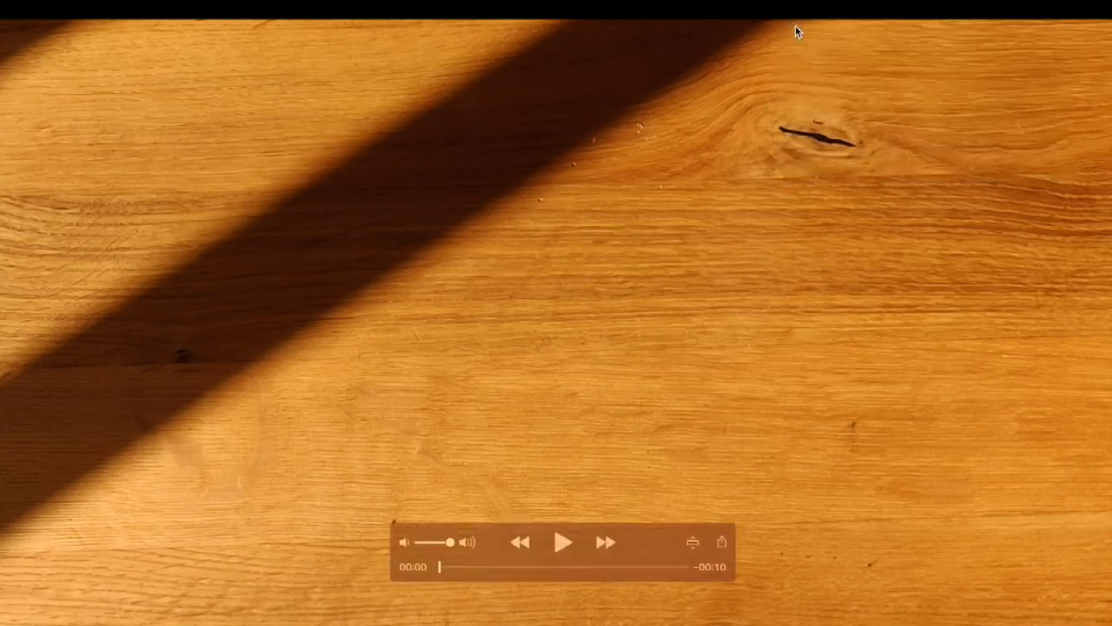
click(7, 11)
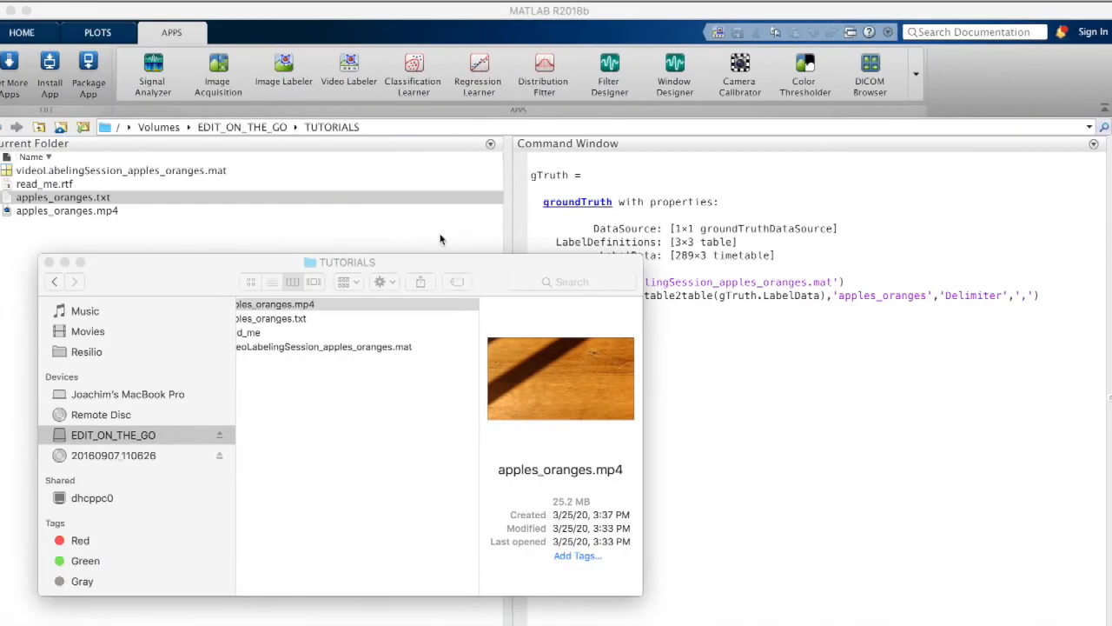
Step: Preview apples_oranges.txt in Finder and examine how the label coordinates fill the comma-separated columns as the timestamps advance
click(283, 320)
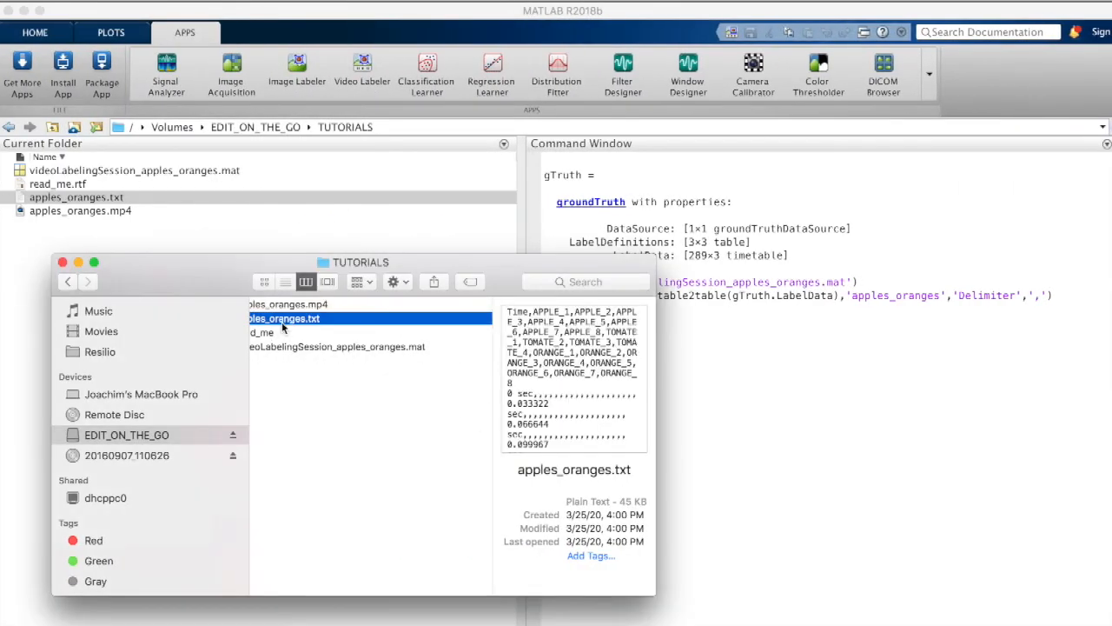
key(space)
scroll(702, 323, down, 5)
scroll(691, 300, up, 1)
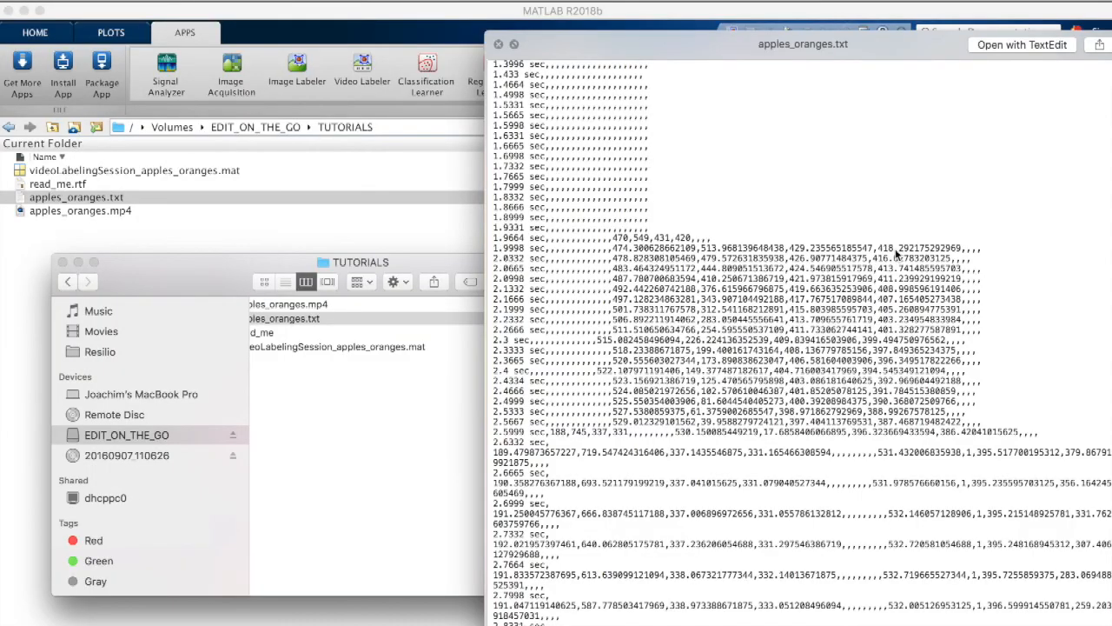
scroll(878, 311, down, 10)
scroll(878, 311, down, 15)
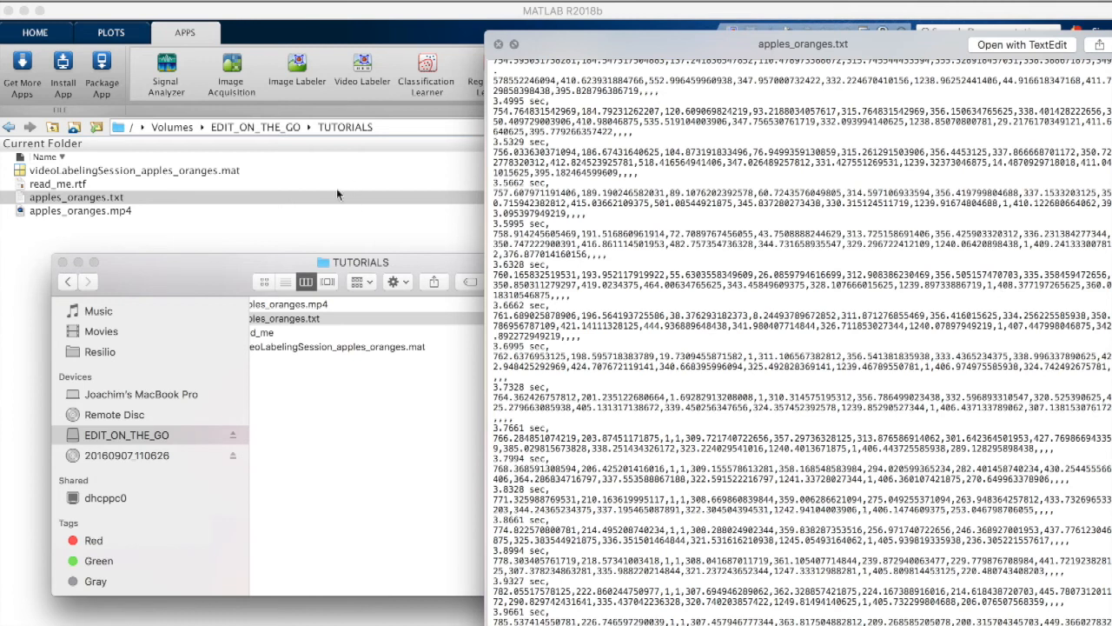
Step: Preview the apples_oranges.mp4 video in Finder to compare the visible fruit with the exported rows, and return to MATLAB
click(233, 218)
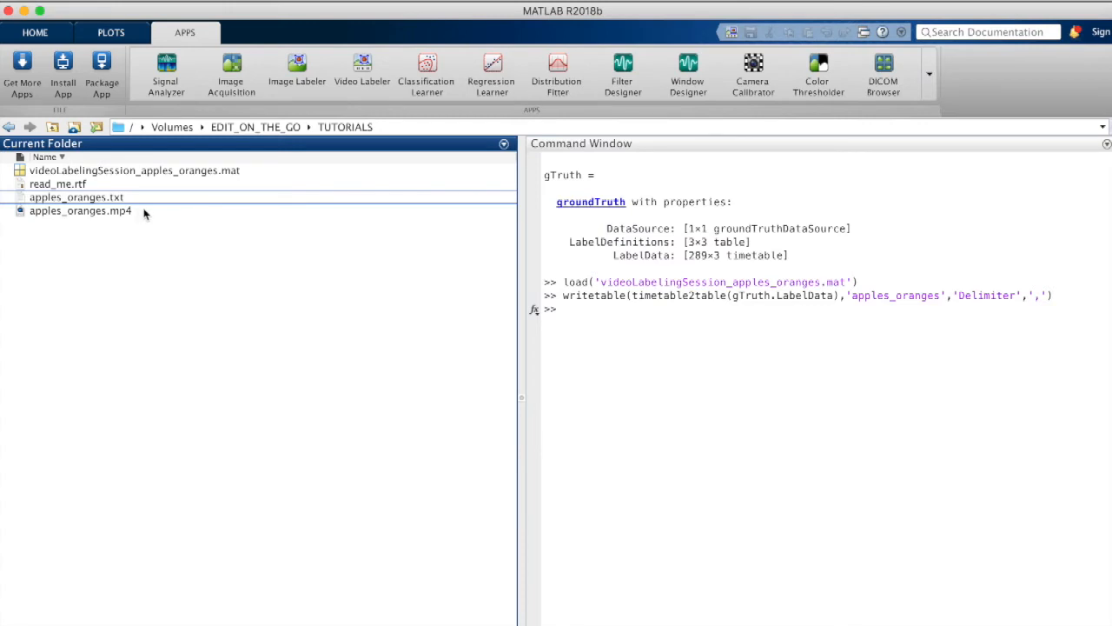
click(49, 615)
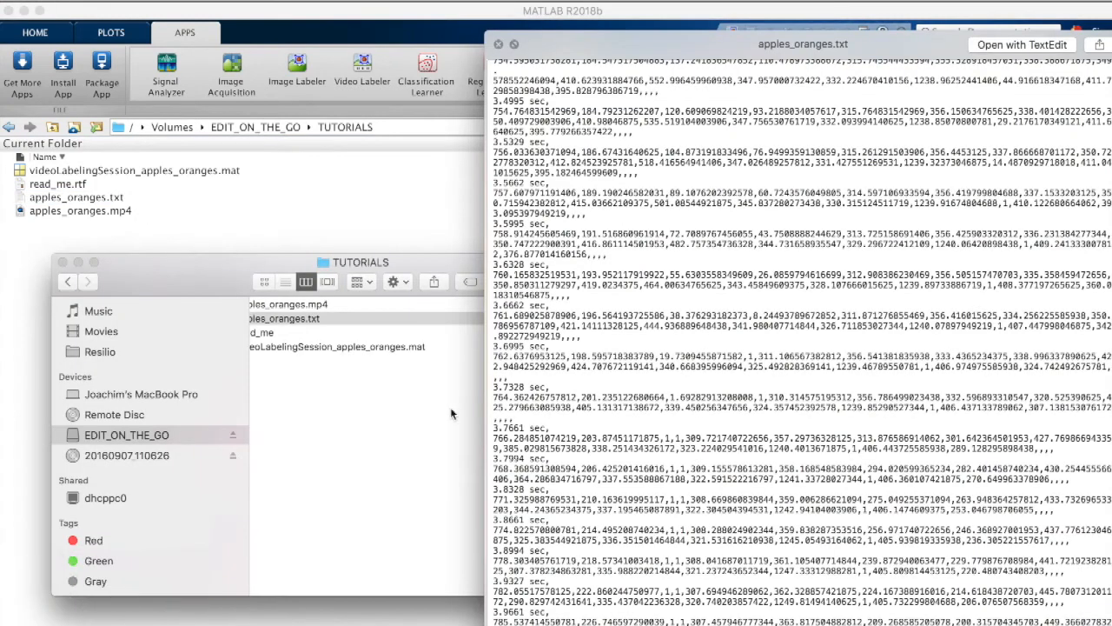
click(335, 374)
click(320, 306)
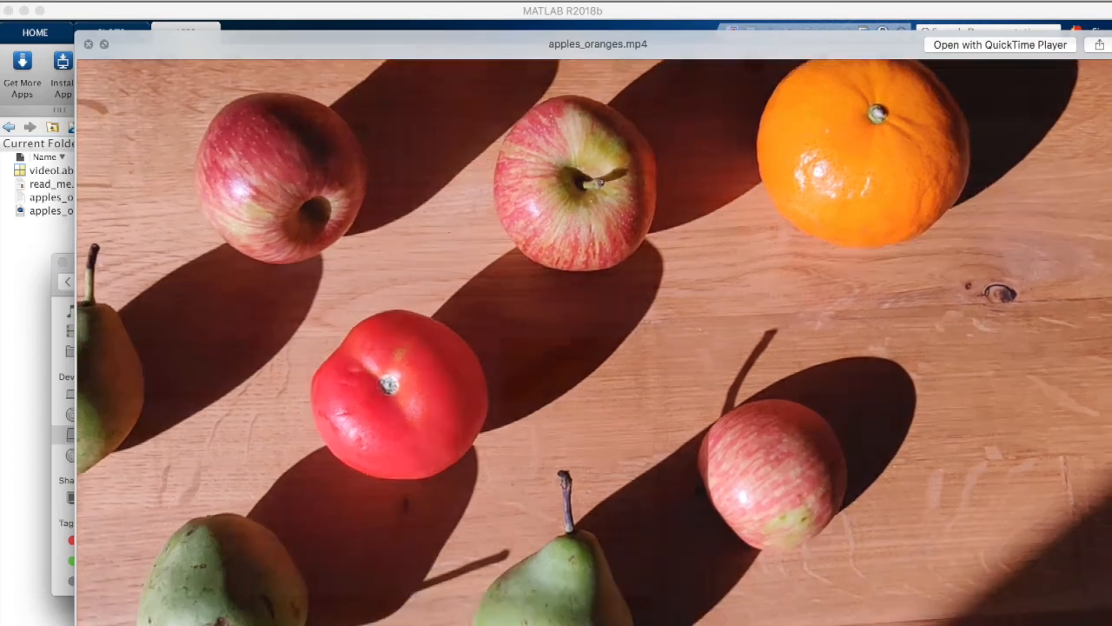
key(space)
click(298, 235)
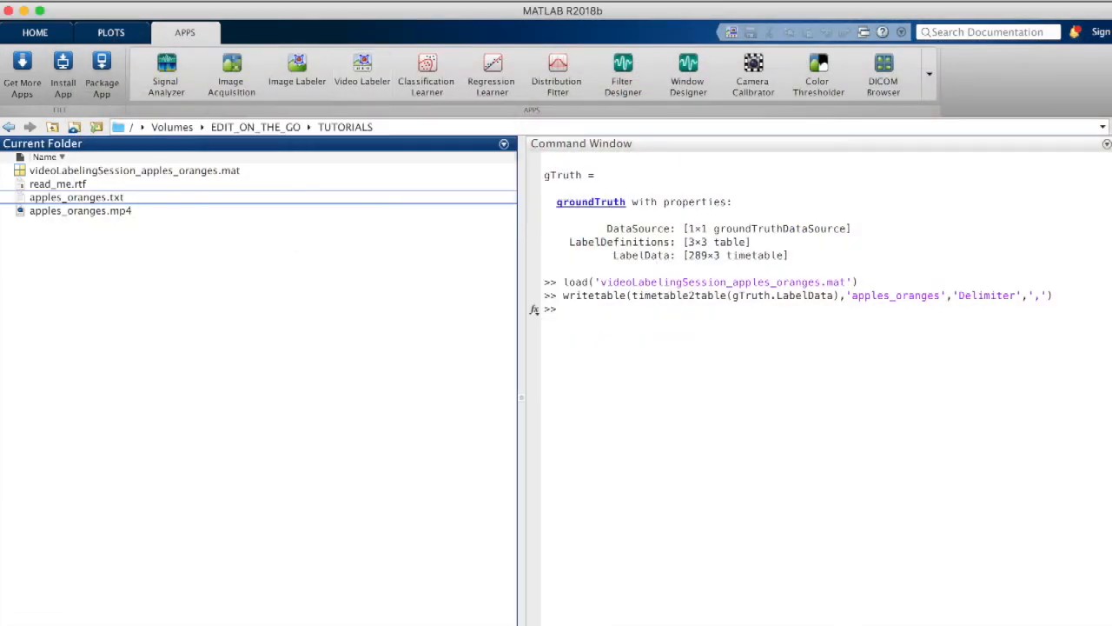
Step: Switch to Finder, preview apples_oranges.txt again and examine the coordinate values in the row for 3.4329 sec
click(21, 610)
click(313, 319)
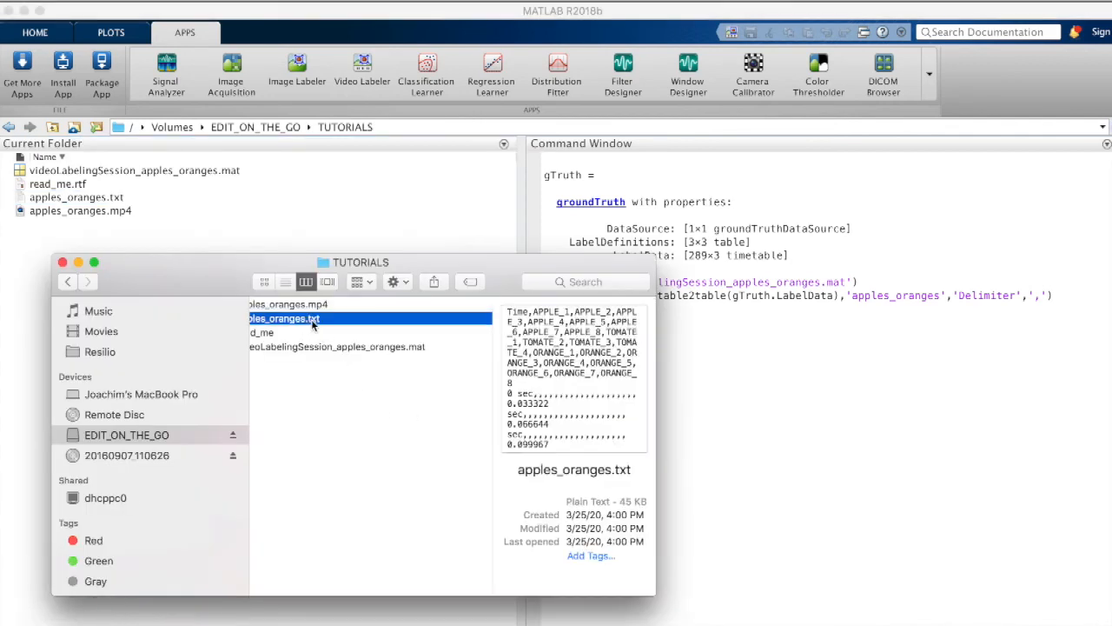
key(space)
scroll(768, 97, down, 15)
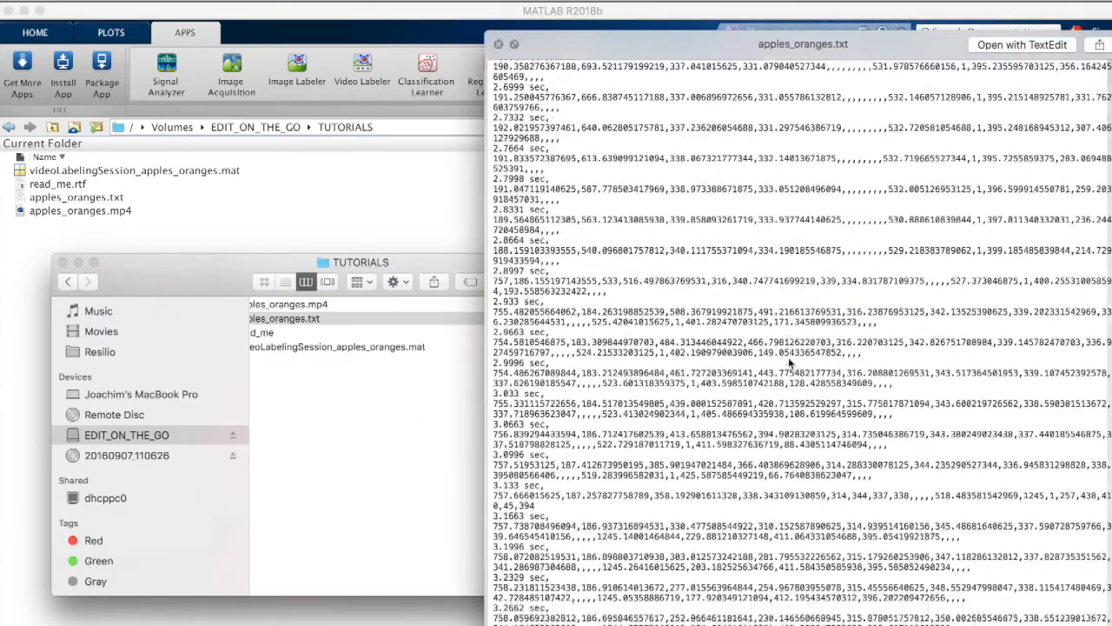
scroll(790, 363, up, 3)
scroll(790, 363, down, 3)
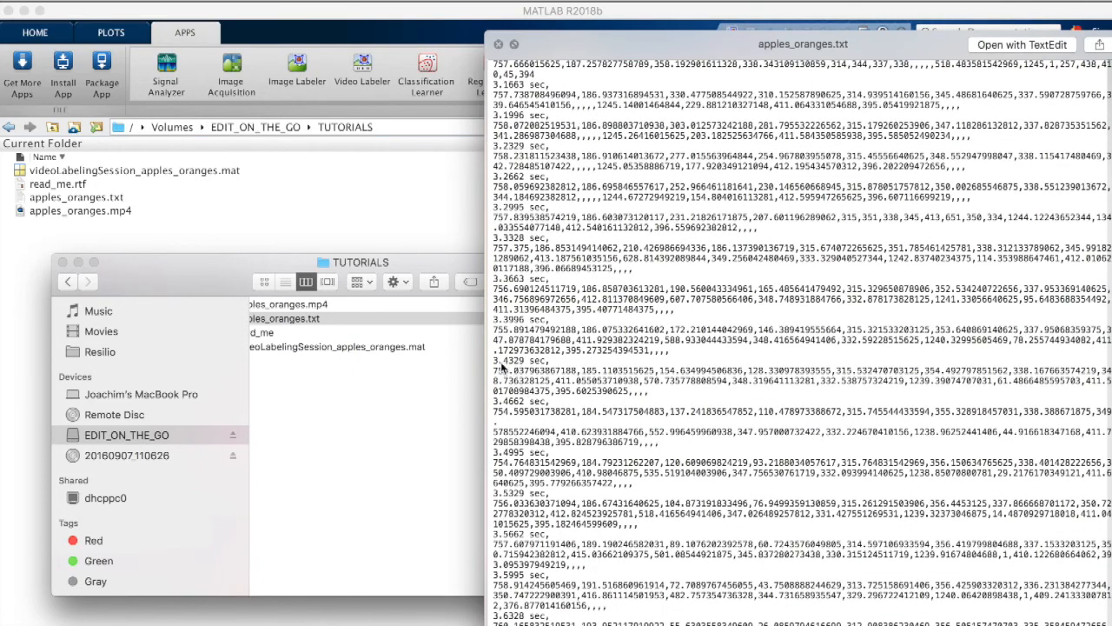
click(500, 362)
drag(496, 369, 517, 369)
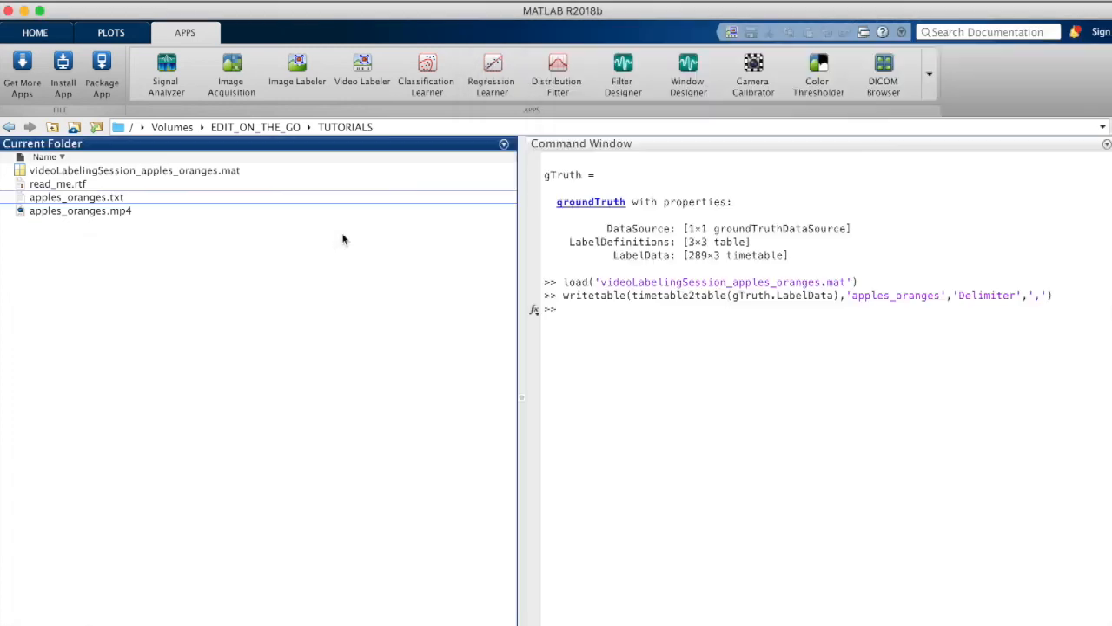
Step: Return to MATLAB, launch the Video Labeler app and load the saved session videoLabelingSession_apples_oranges.mat
click(344, 237)
click(361, 74)
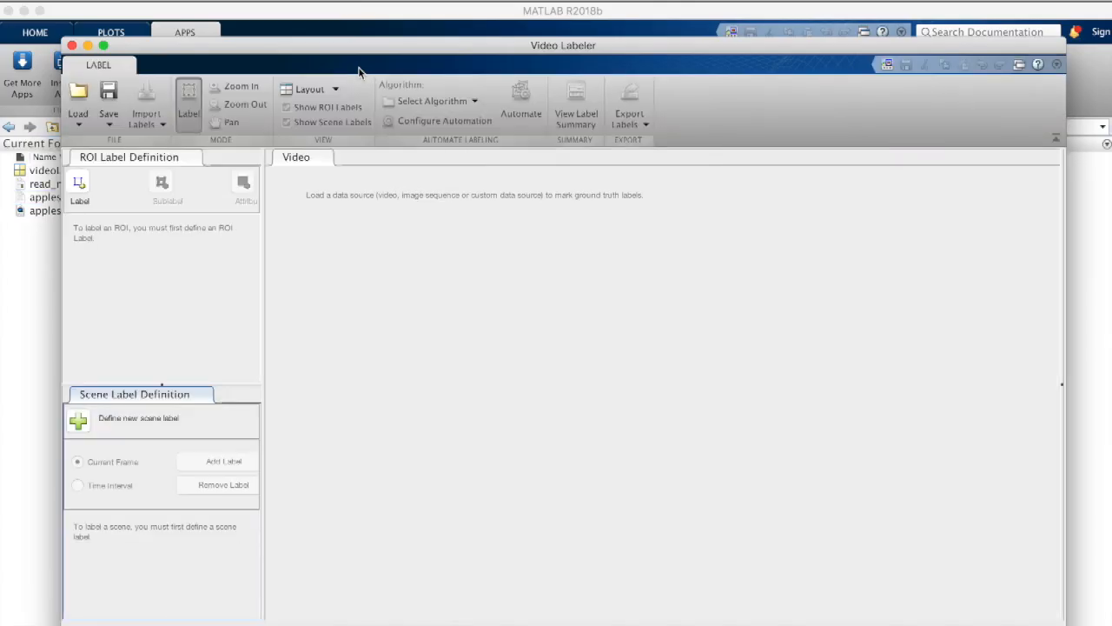
click(77, 121)
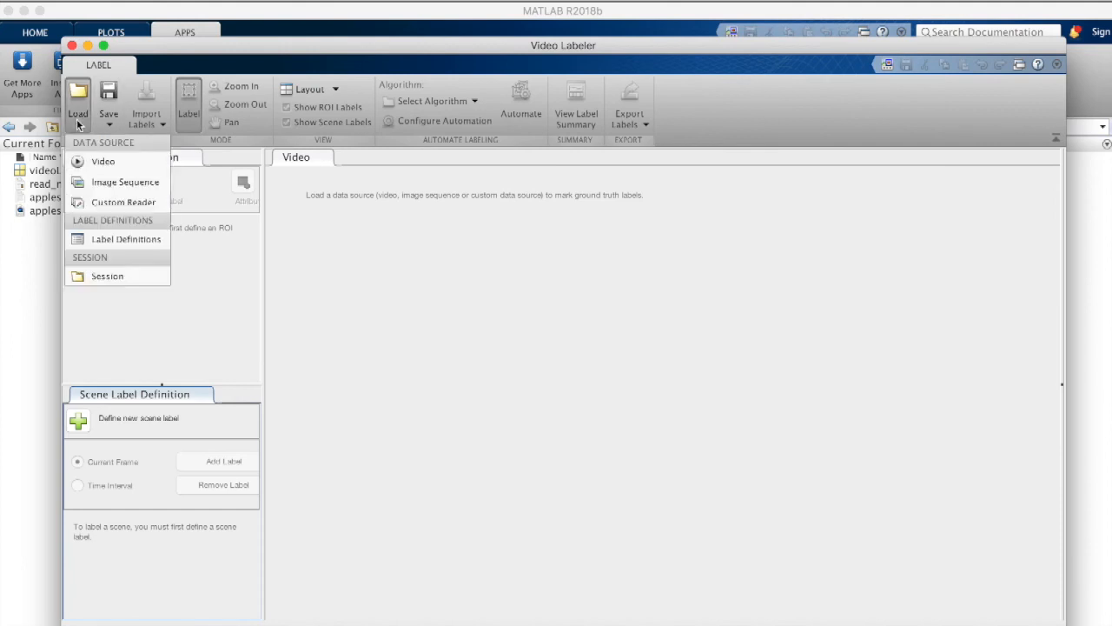
click(108, 276)
click(540, 160)
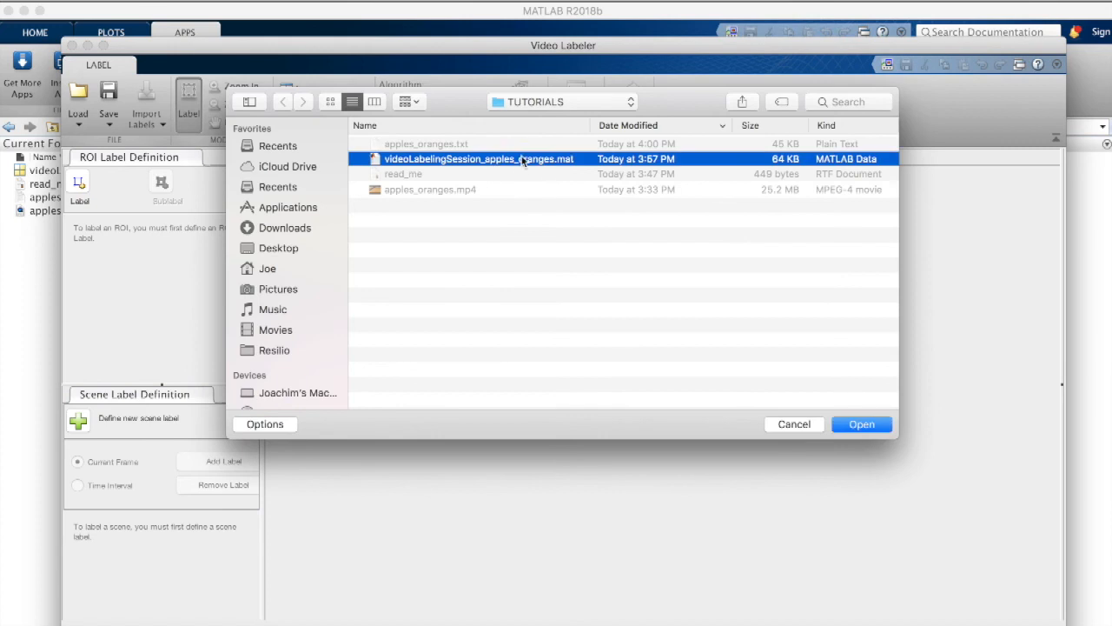
click(865, 424)
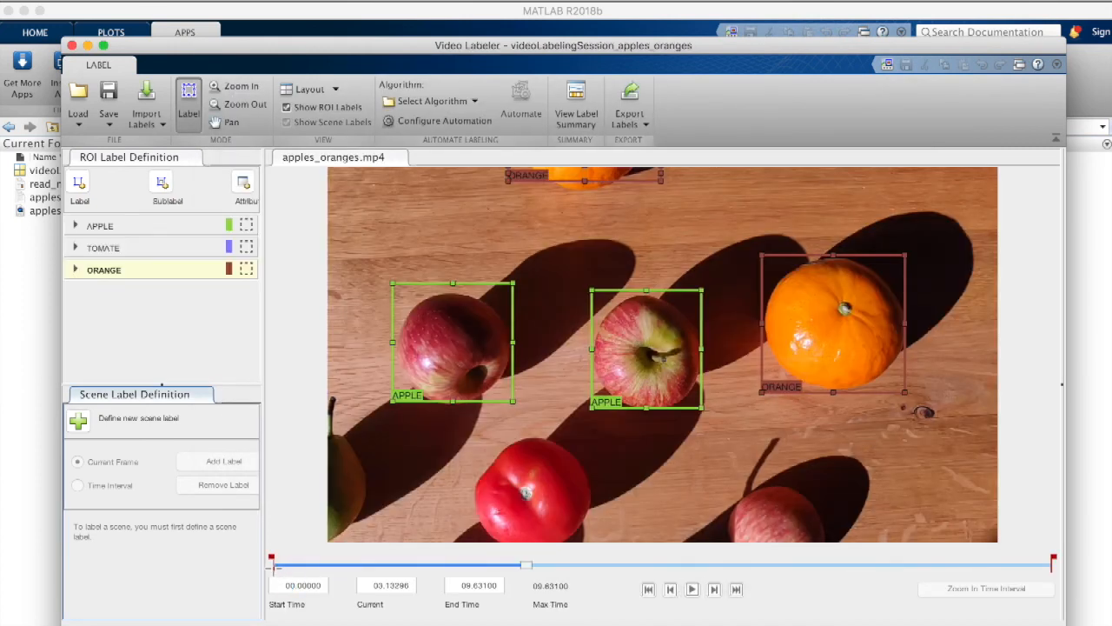
Step: Compare the label boxes at 3.30123 s of the video with the rows in the apples_oranges.txt preview, and close the Video Labeler
mouse_move(526, 566)
mouse_down()
mouse_move(409, 565)
mouse_move(539, 564)
mouse_up()
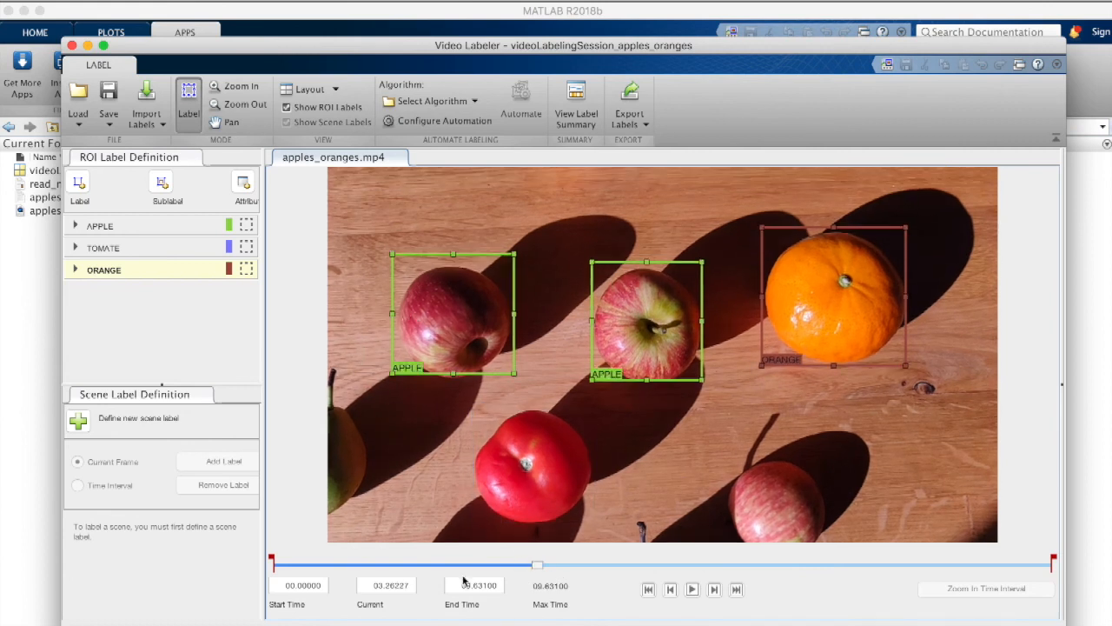
drag(537, 565, 540, 564)
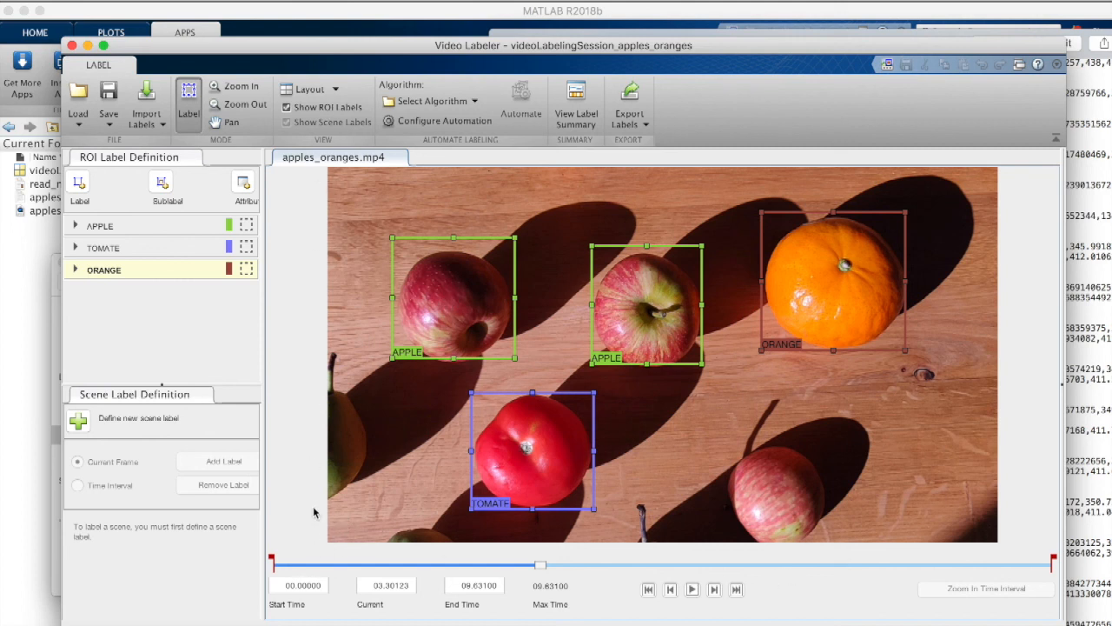
click(1094, 282)
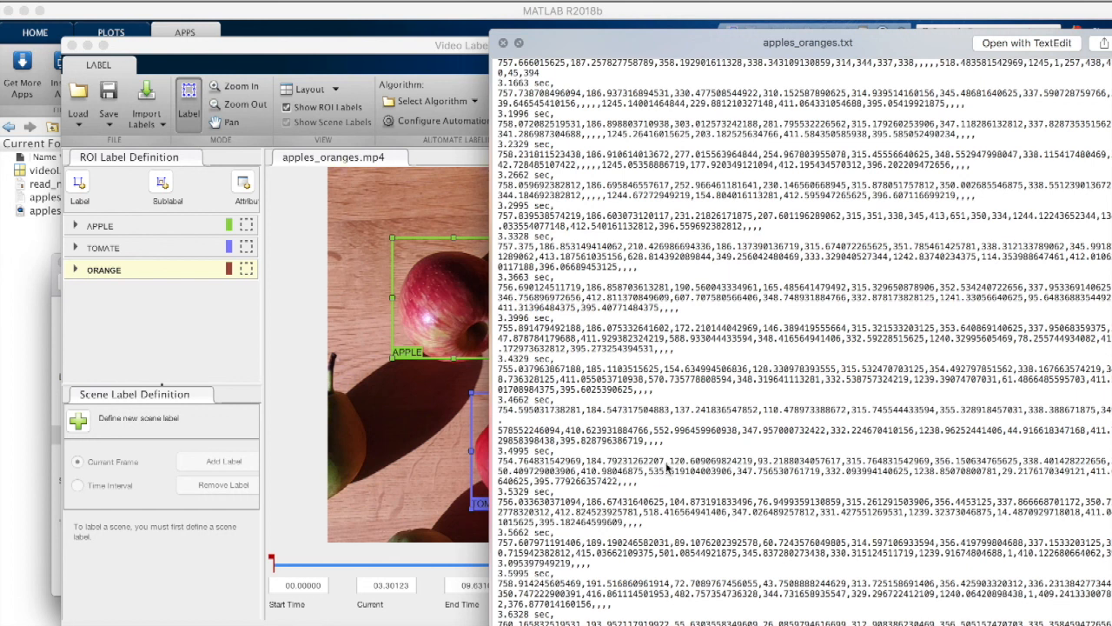
click(331, 379)
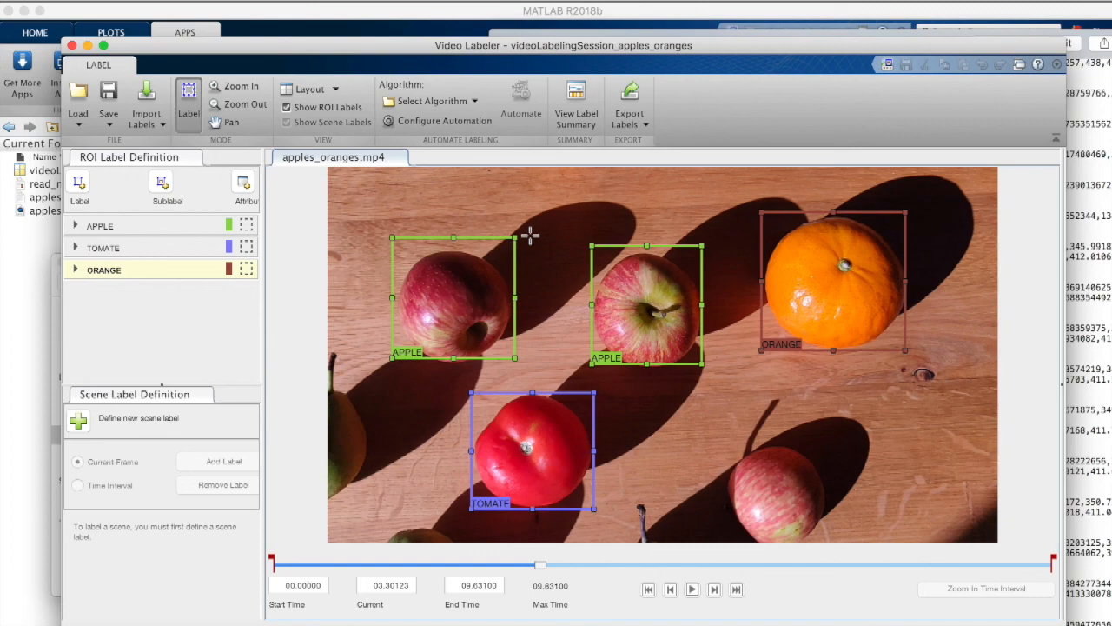
click(73, 46)
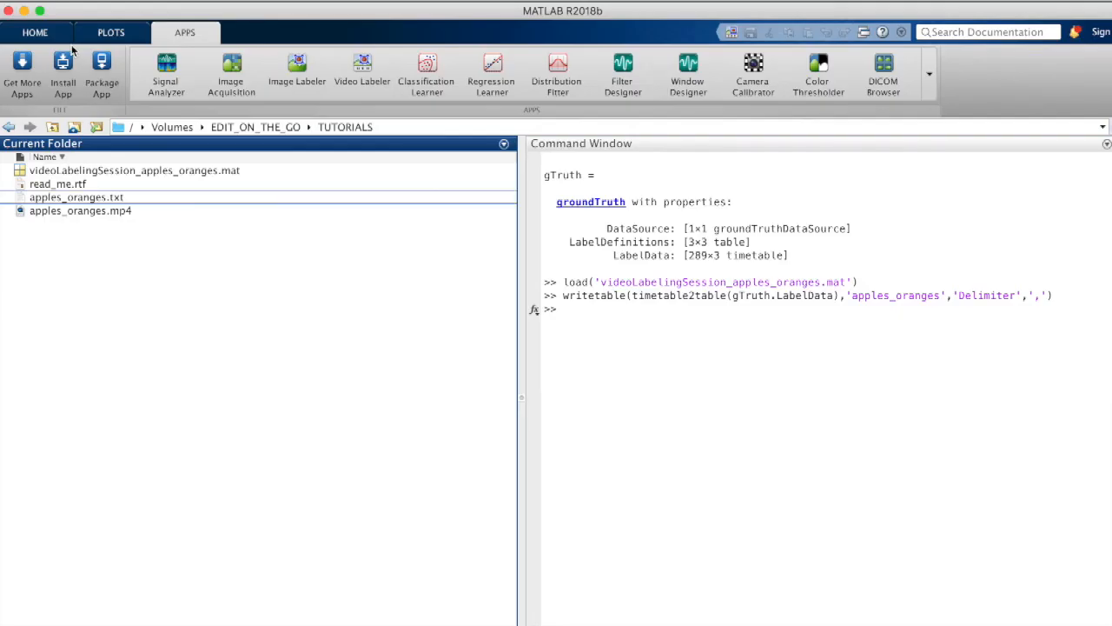